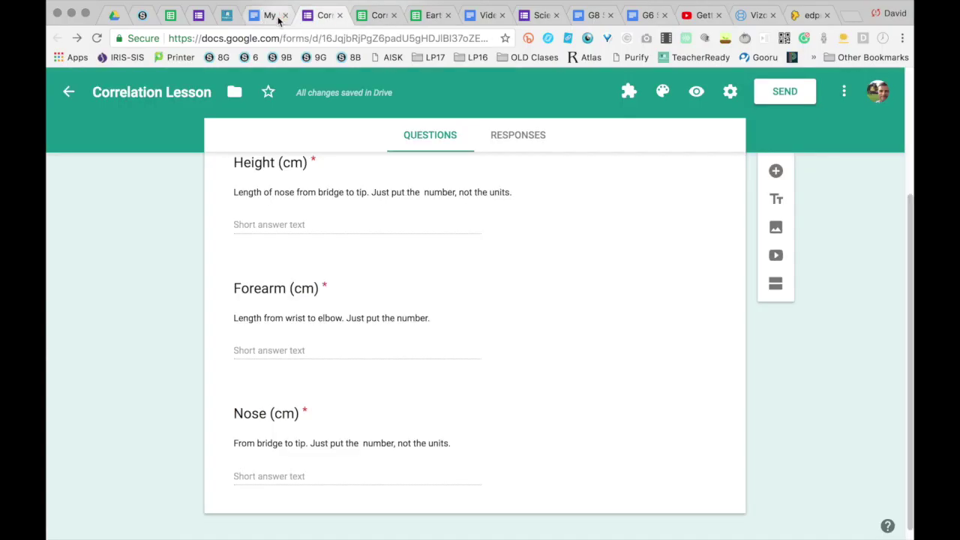
Scroll through the report's Data Table and Graph sections, then switch to the Correlation Sample Data spreadsheet
click(276, 17)
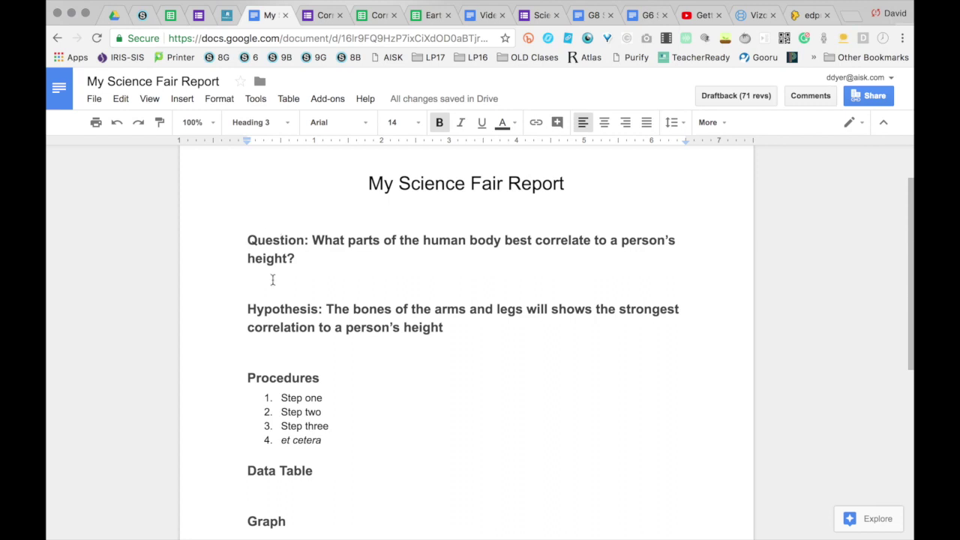
scroll(272, 280, down, 3)
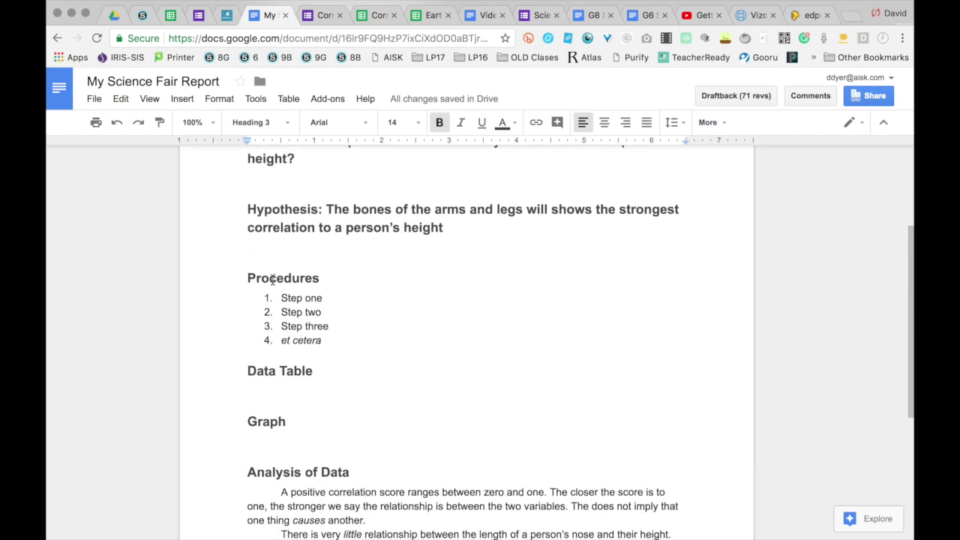
scroll(272, 280, down, 1)
scroll(272, 280, up, 3)
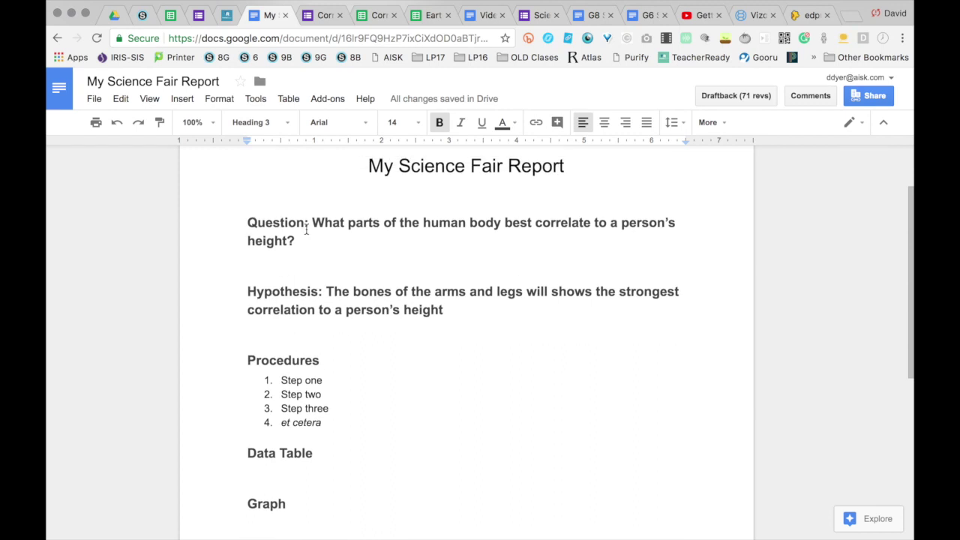
scroll(289, 336, down, 4)
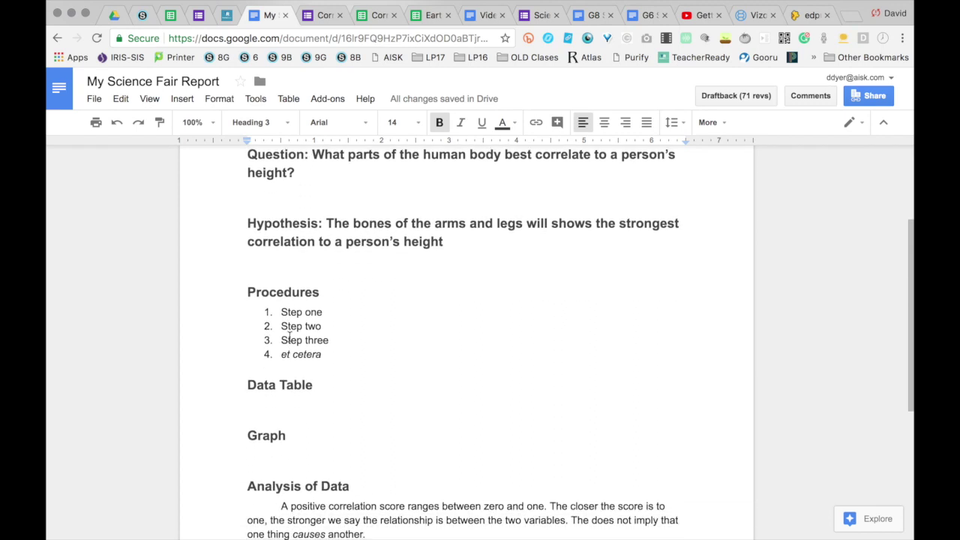
scroll(290, 336, up, 1)
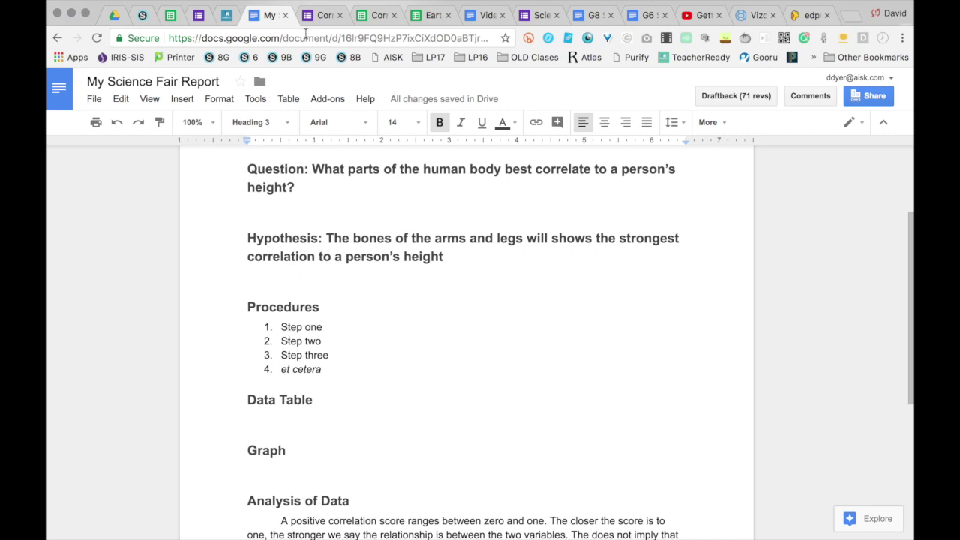
click(326, 16)
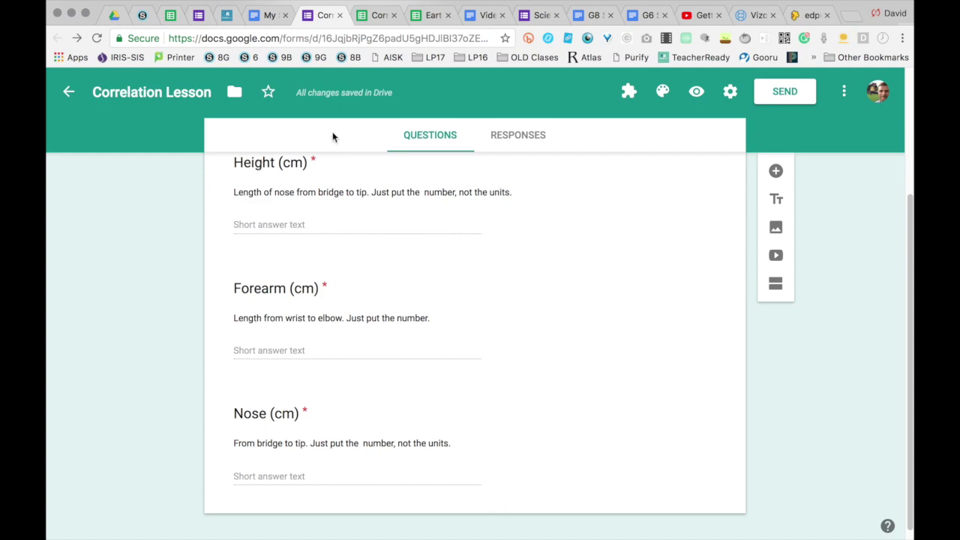
click(375, 17)
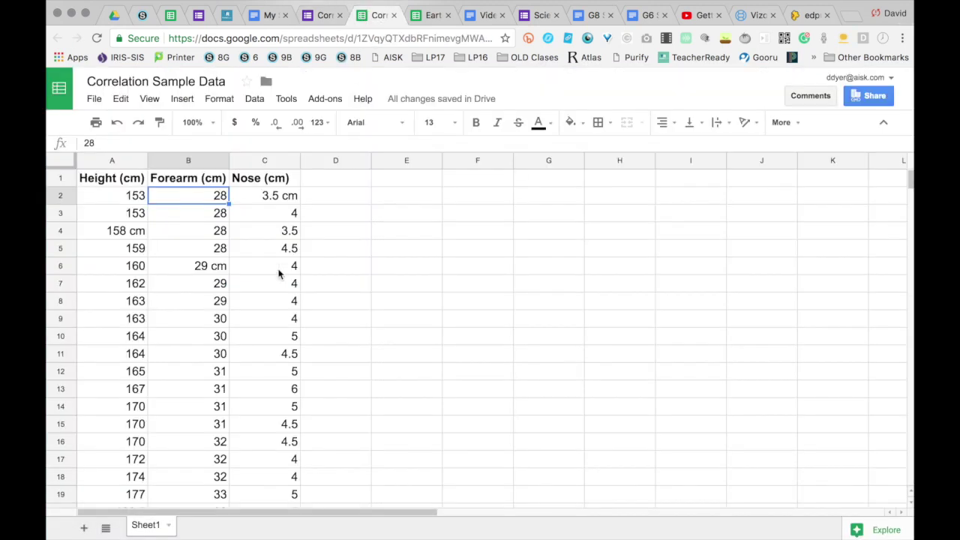
Select the Forearm (cm) and Height (cm) columns and insert a chart from them
scroll(278, 274, down, 1)
scroll(279, 274, up, 1)
click(171, 161)
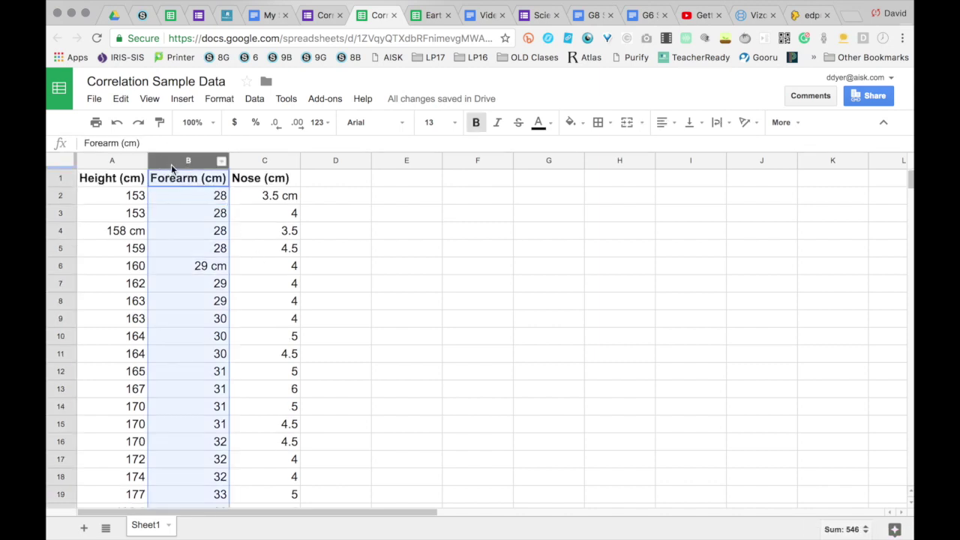
super+click(98, 162)
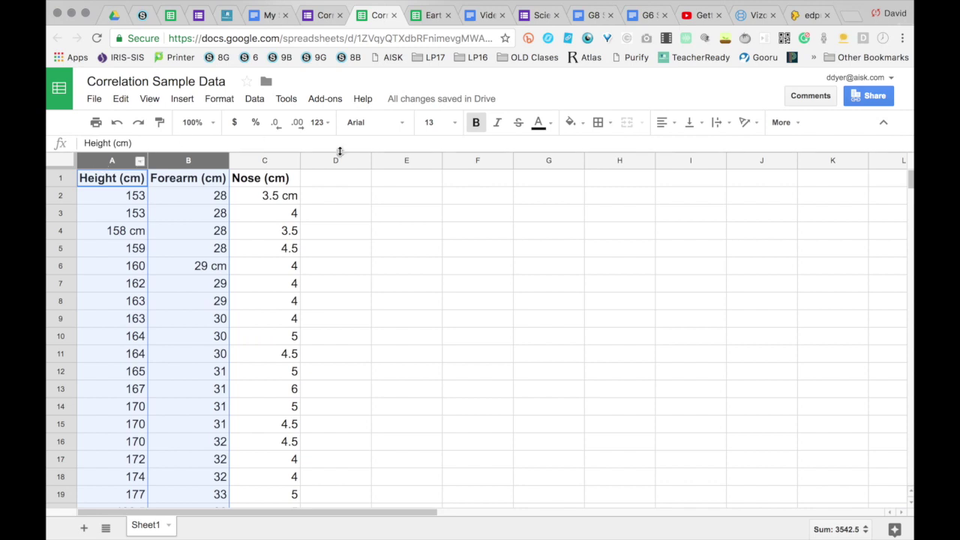
click(183, 100)
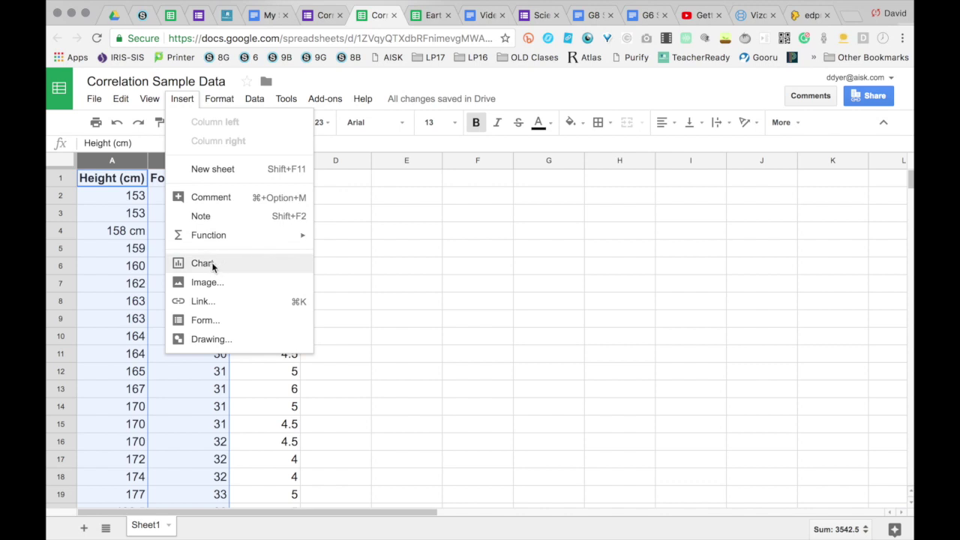
click(791, 126)
click(793, 127)
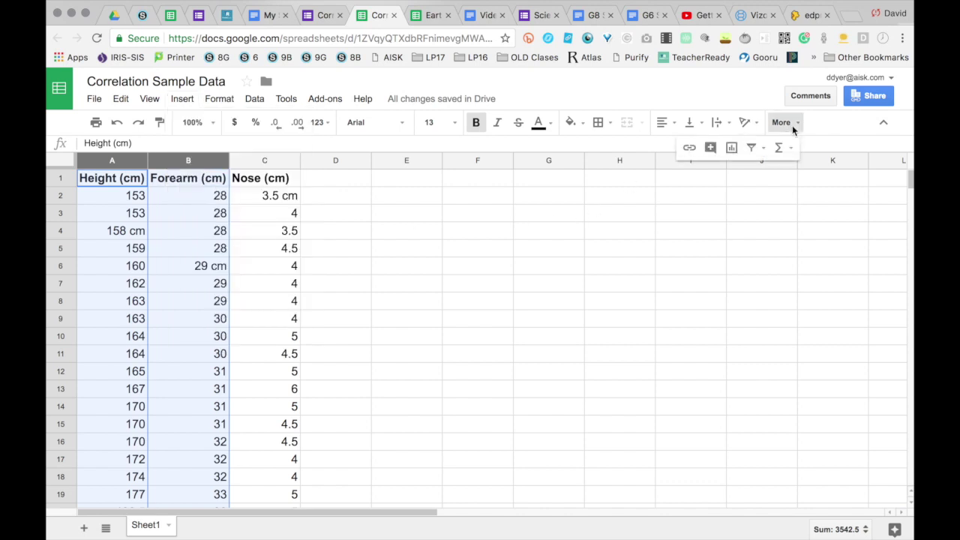
click(734, 150)
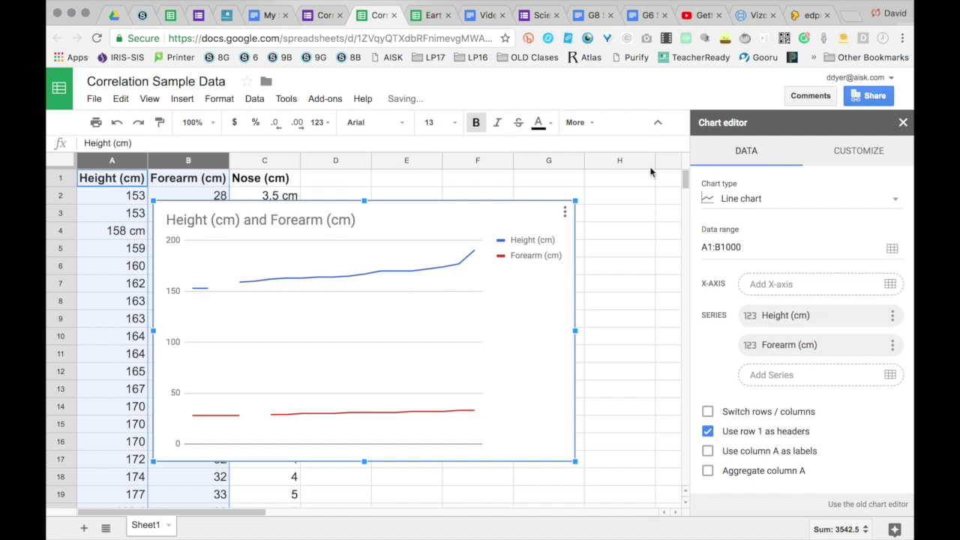
Move the chart to the right and change its type to a scatter chart
drag(461, 214, 556, 204)
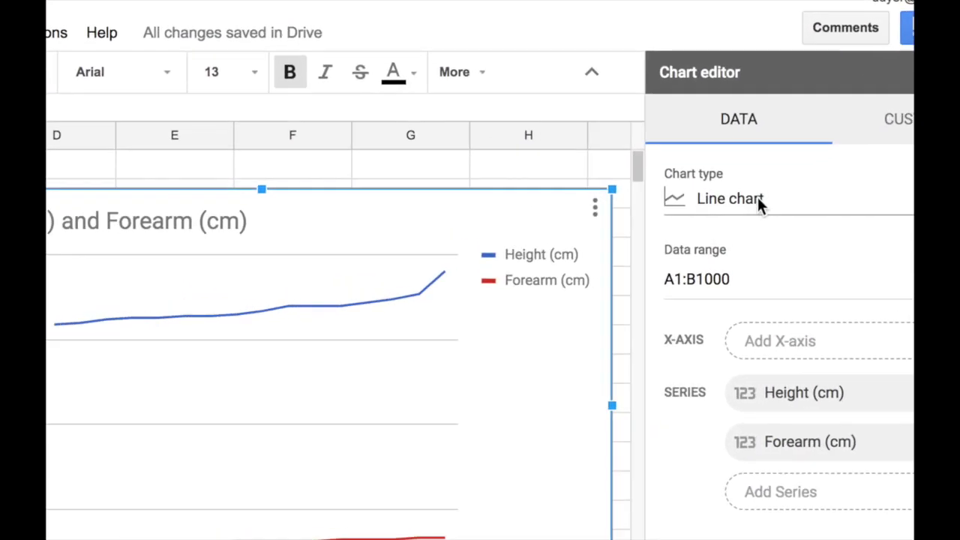
click(736, 198)
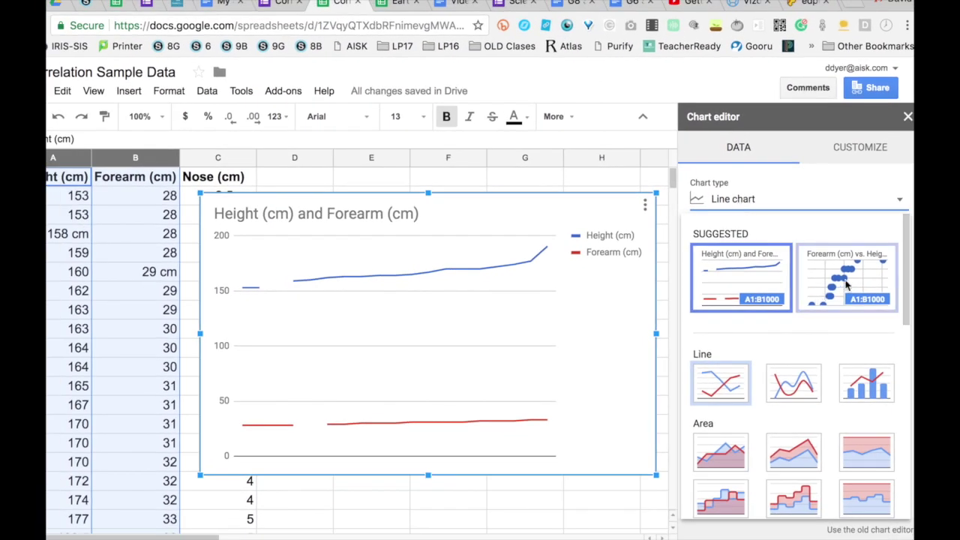
click(846, 283)
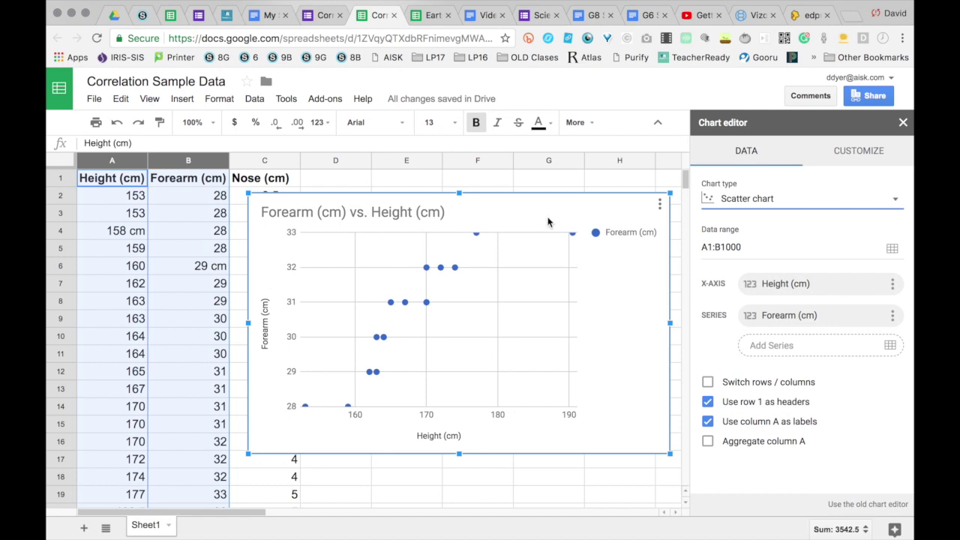
Edit the chart title, then close the chart editor
double_click(638, 214)
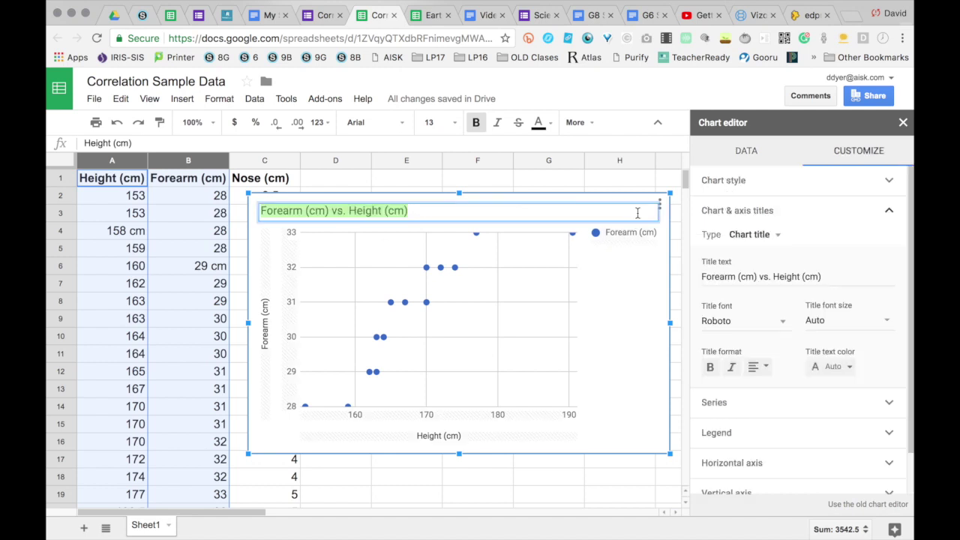
click(644, 258)
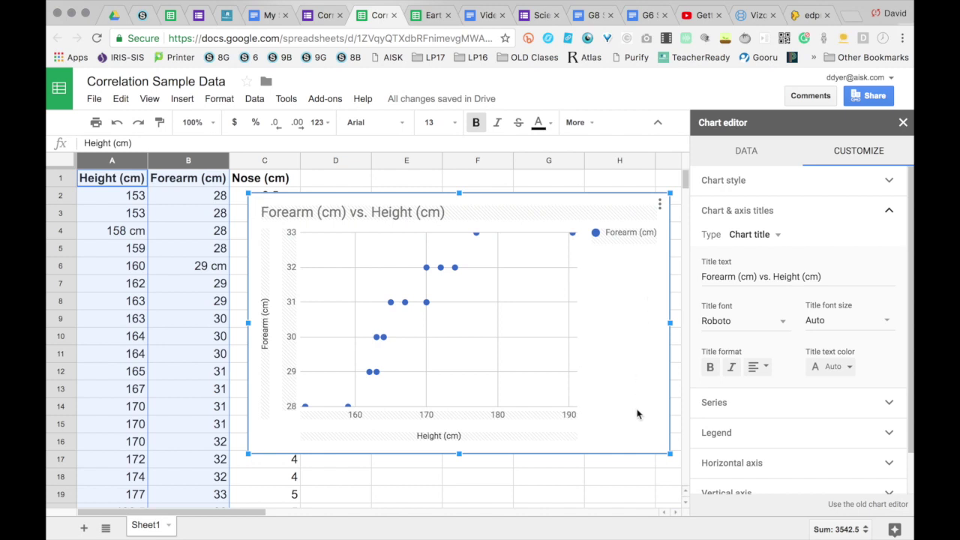
click(630, 480)
Delete the chart and move the Height (cm) column to column D after Nose (cm)
key(Delete)
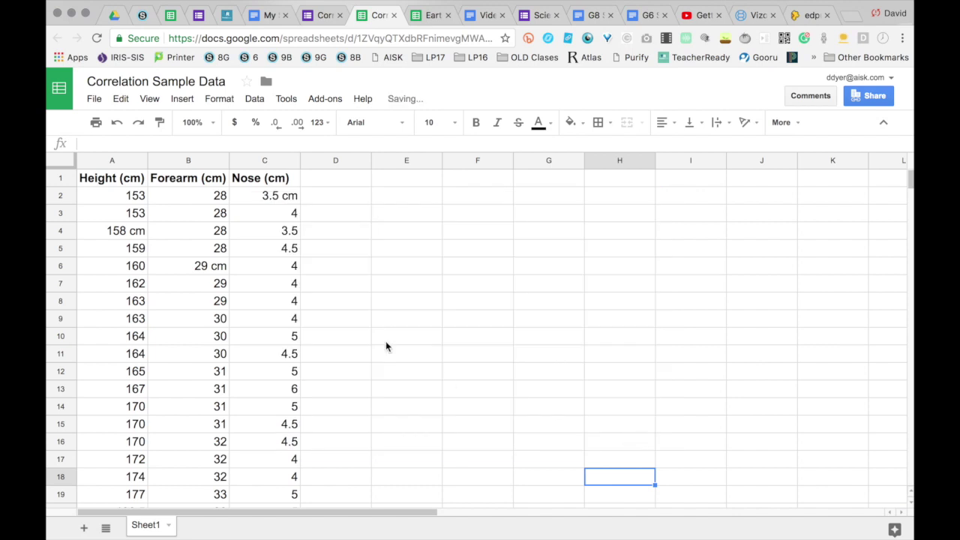
click(111, 158)
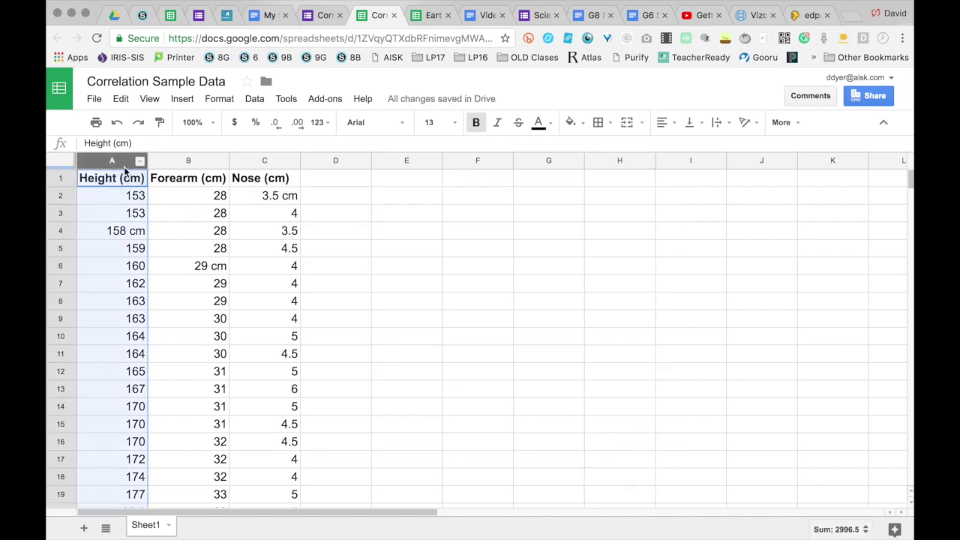
drag(145, 196, 322, 212)
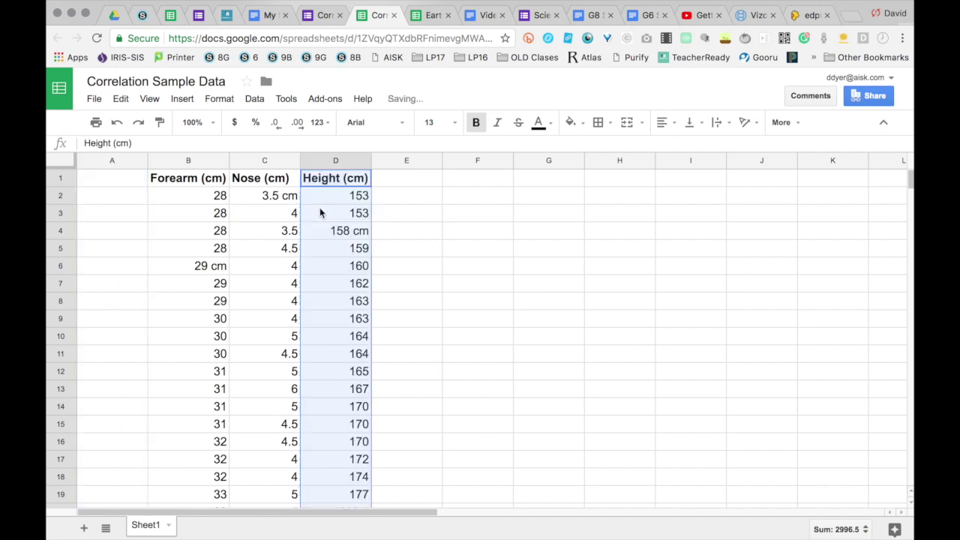
click(193, 185)
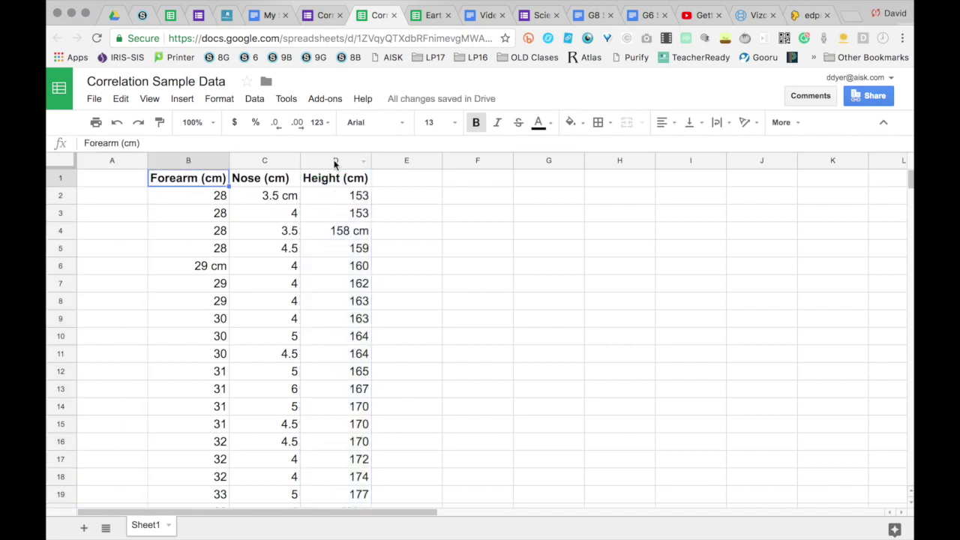
Select the Forearm (cm) and Height (cm) columns for a new chart
click(172, 162)
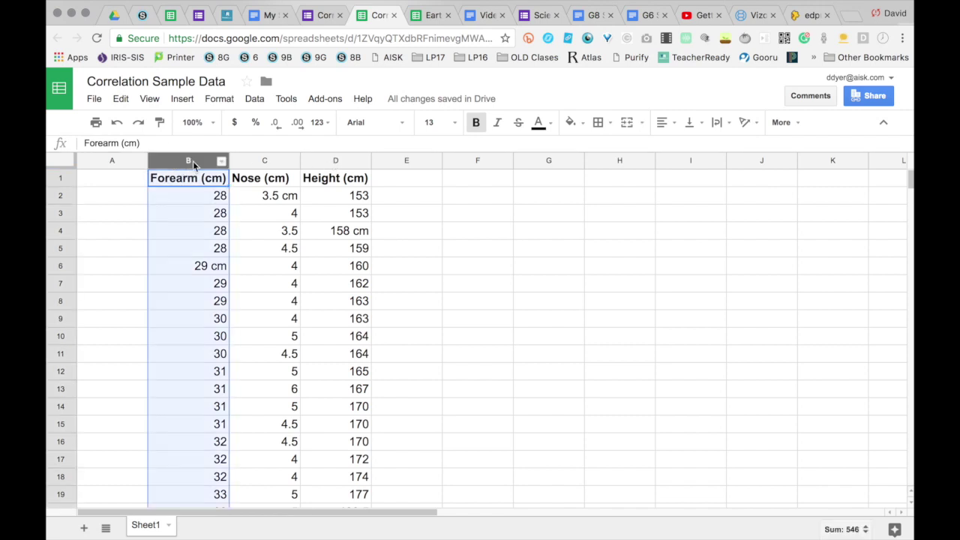
ctrl+click(327, 161)
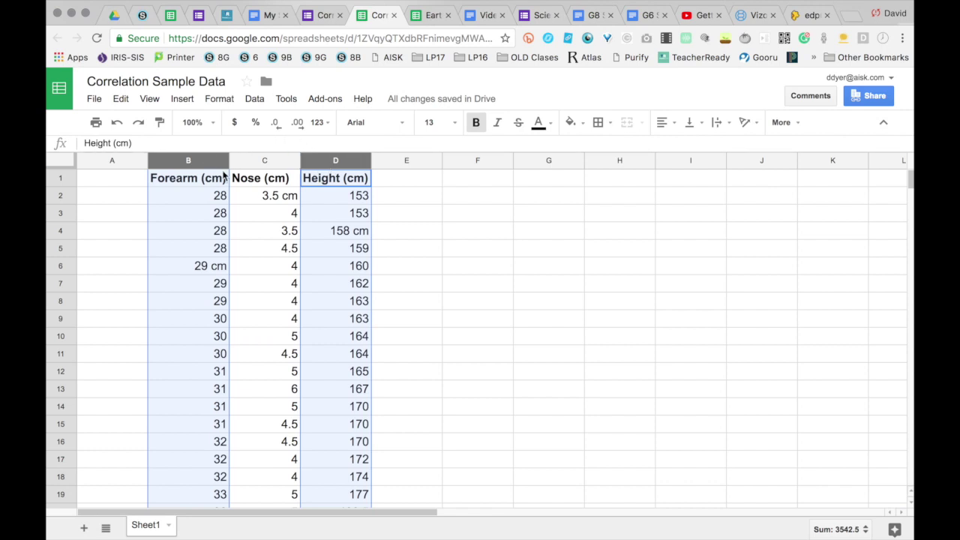
click(186, 103)
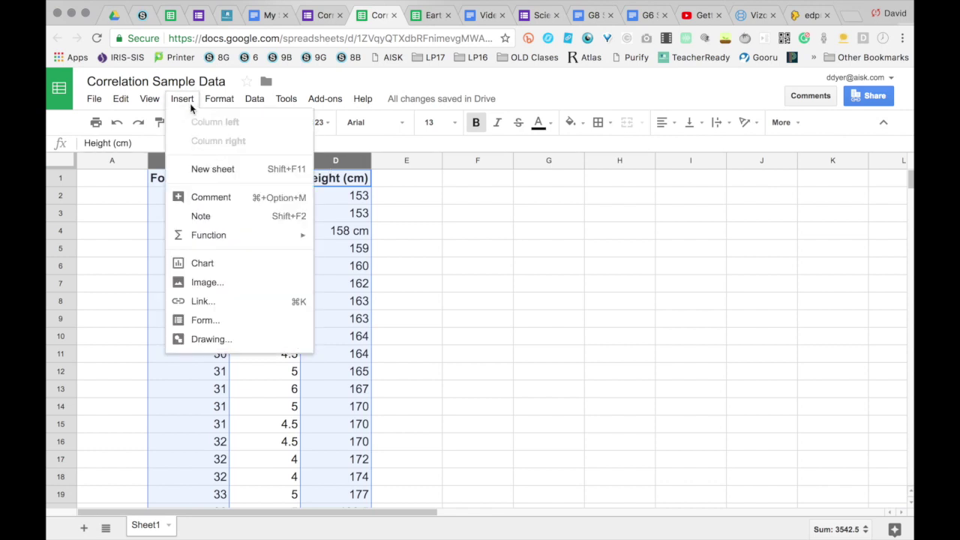
Insert a chart of Forearm and Height, move it right, and make it a scatter chart
click(204, 264)
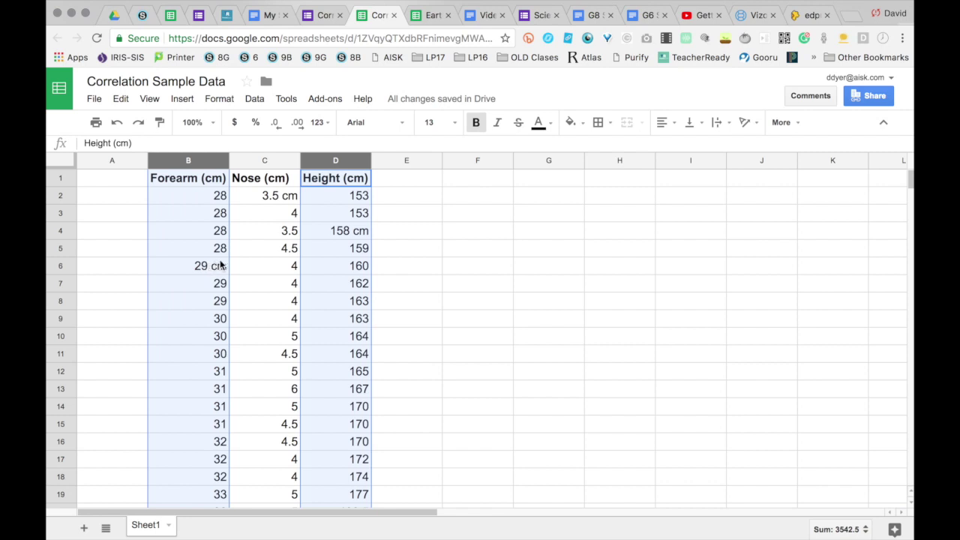
drag(488, 215, 591, 208)
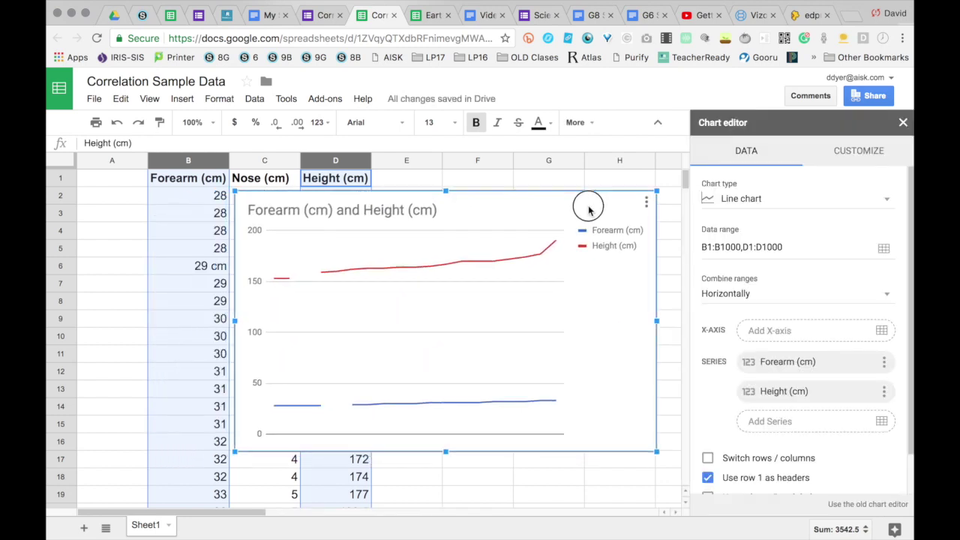
click(718, 198)
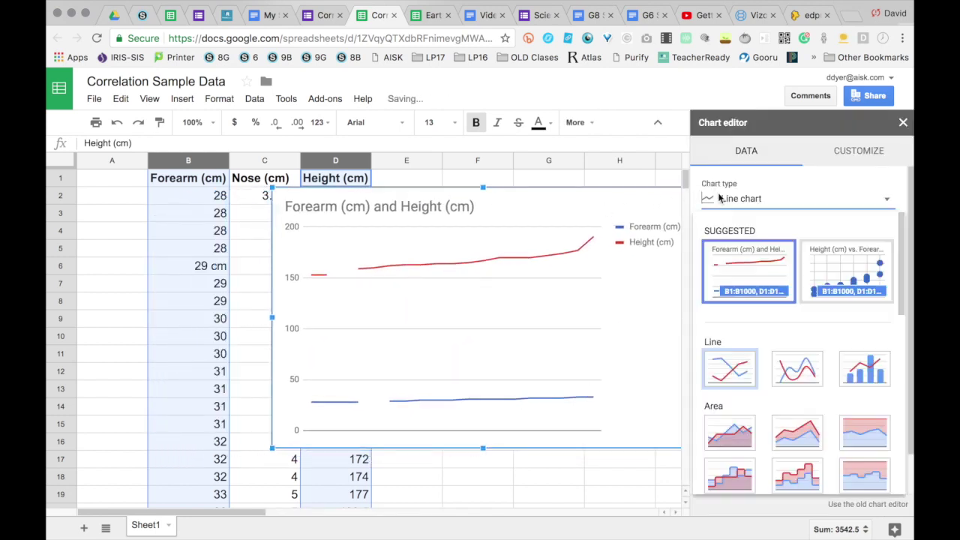
click(818, 270)
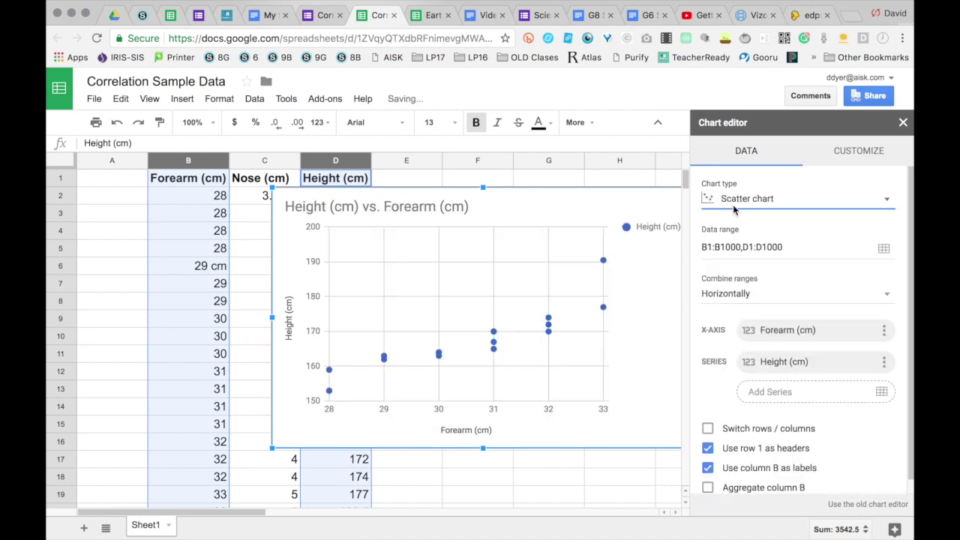
drag(522, 203, 554, 203)
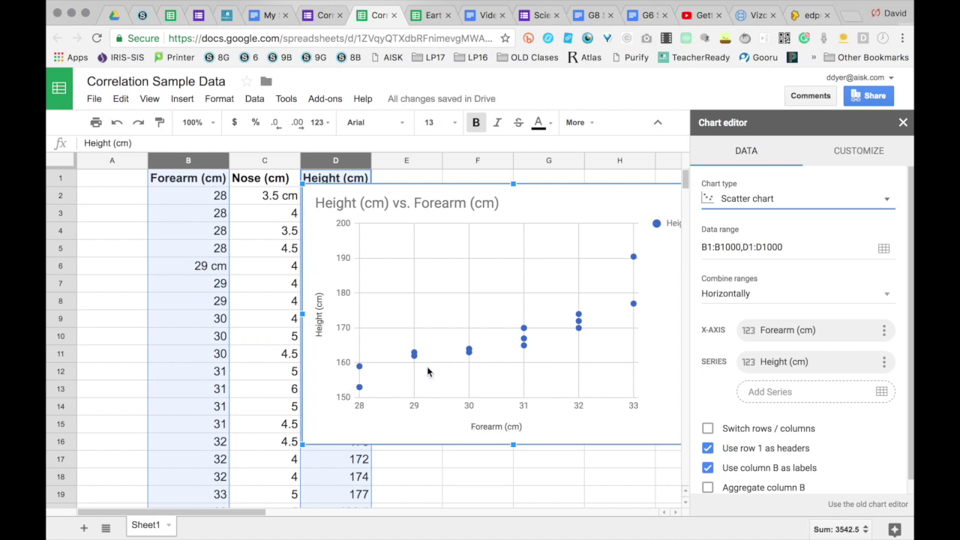
mouse_move(544, 340)
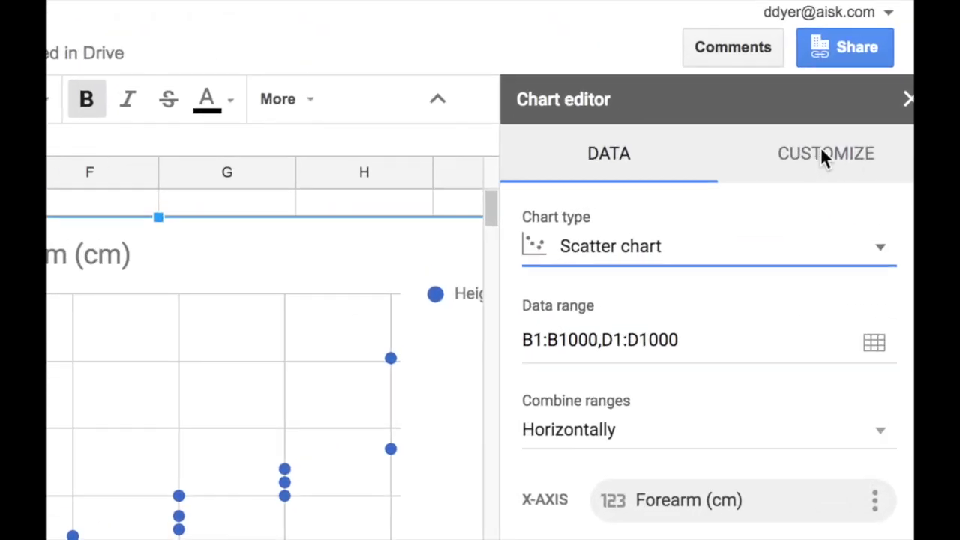
Add a linear trendline to the Height series, 8px thick and magenta
click(817, 151)
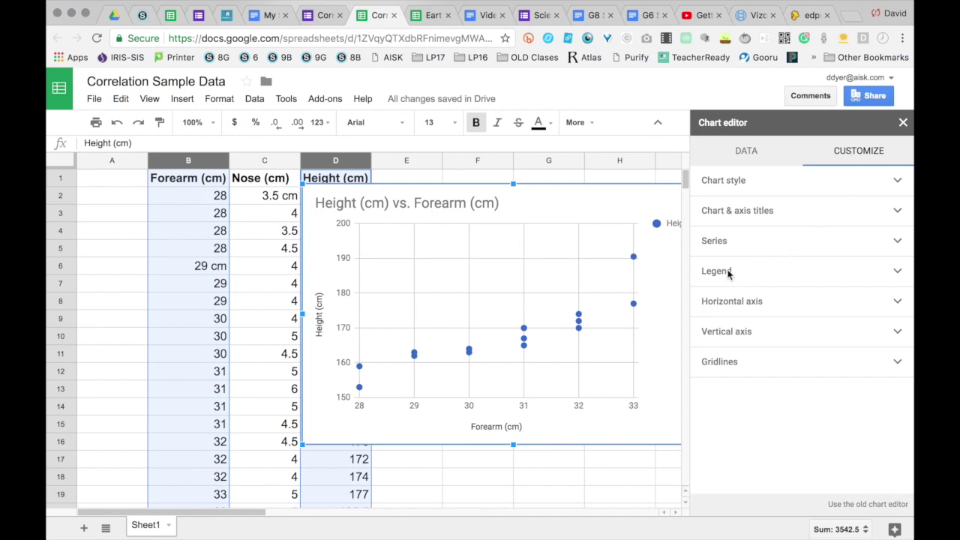
click(725, 240)
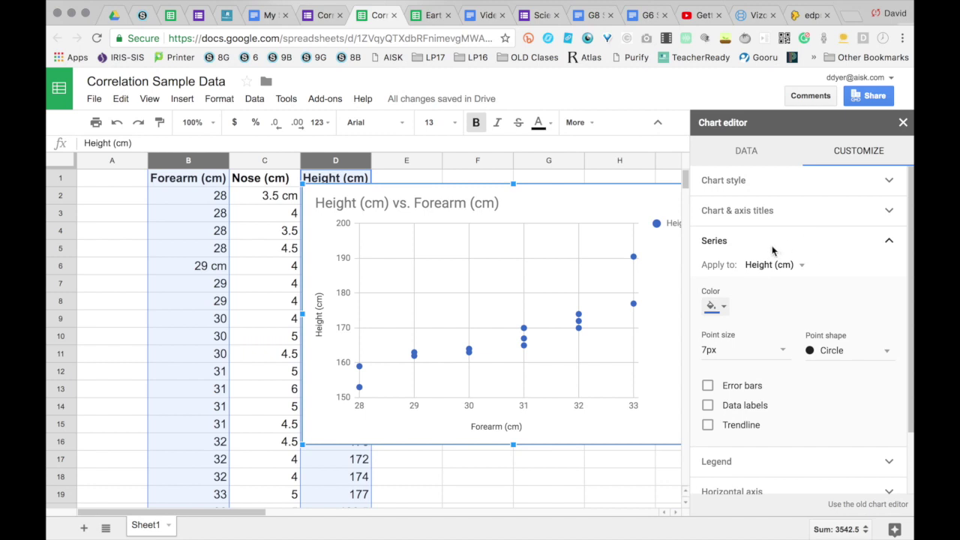
scroll(772, 250, down, 2)
scroll(772, 250, down, 3)
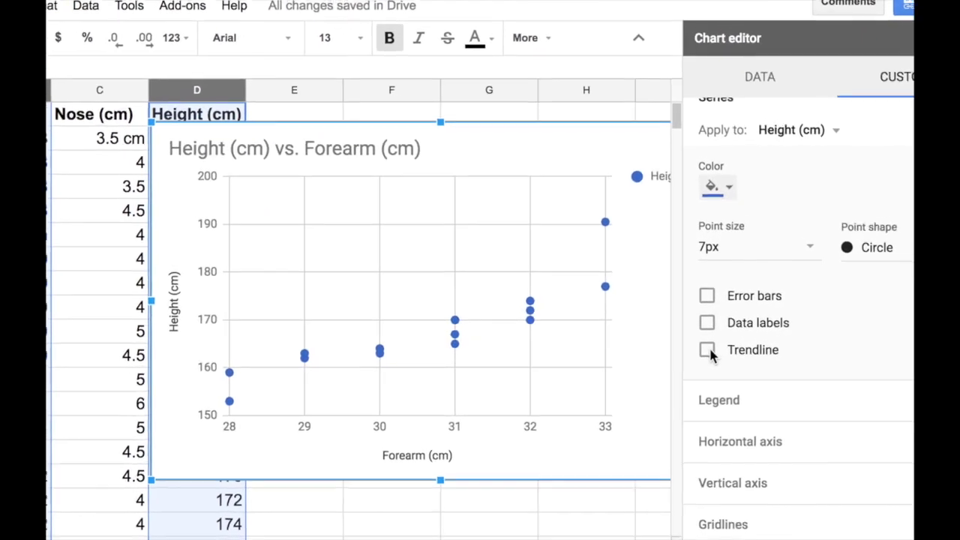
click(706, 351)
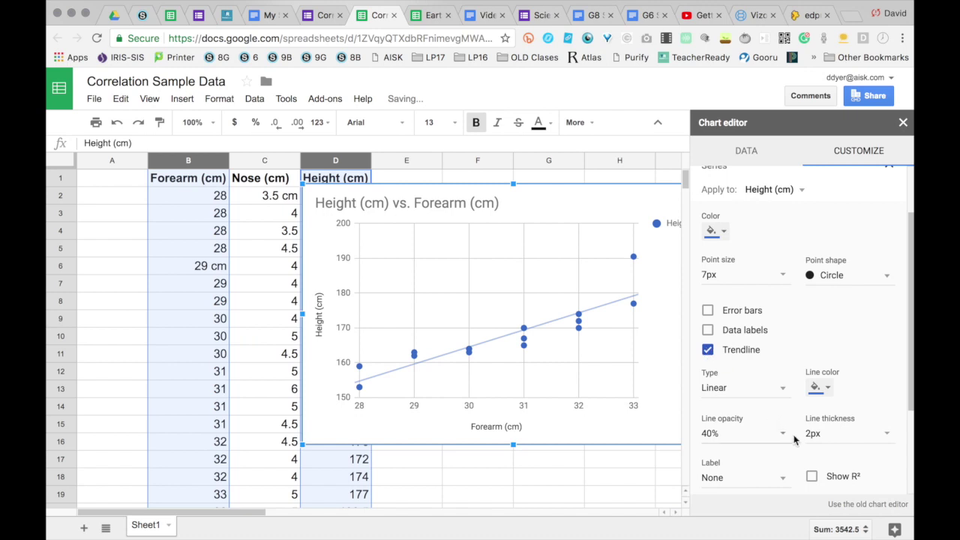
click(814, 433)
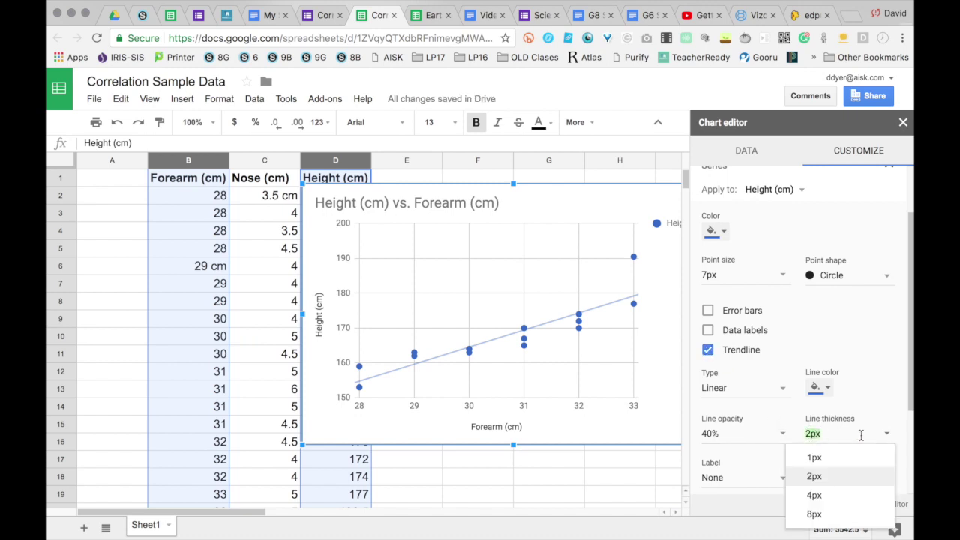
click(815, 514)
click(819, 387)
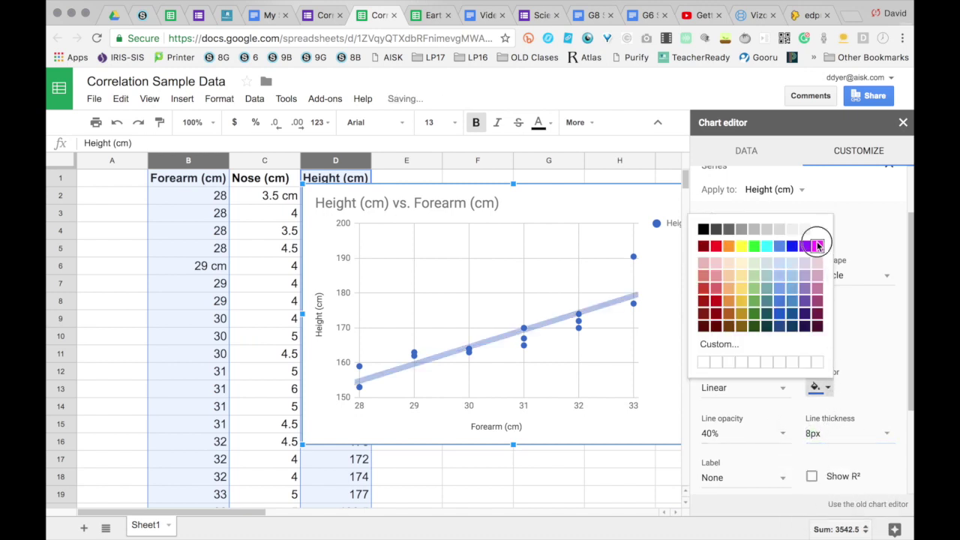
click(817, 246)
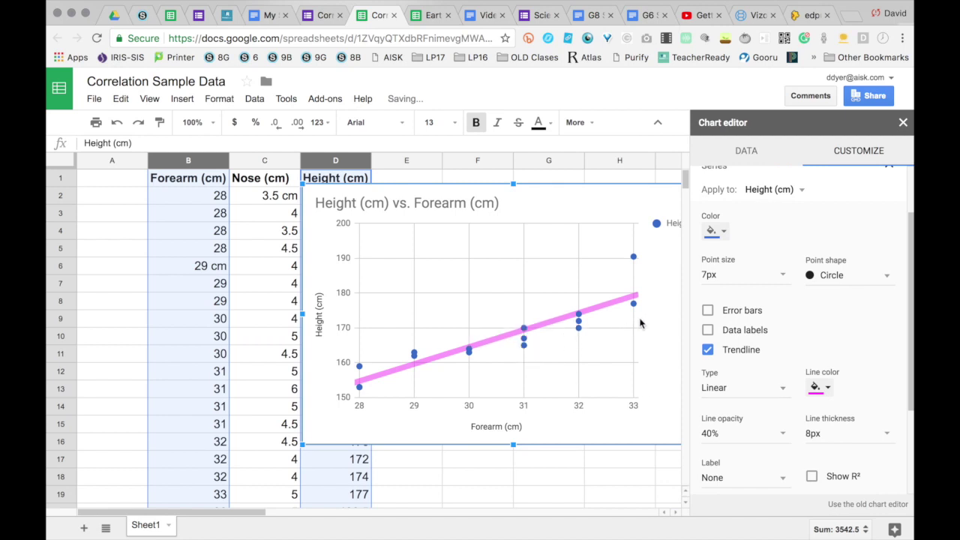
scroll(740, 364, down, 1)
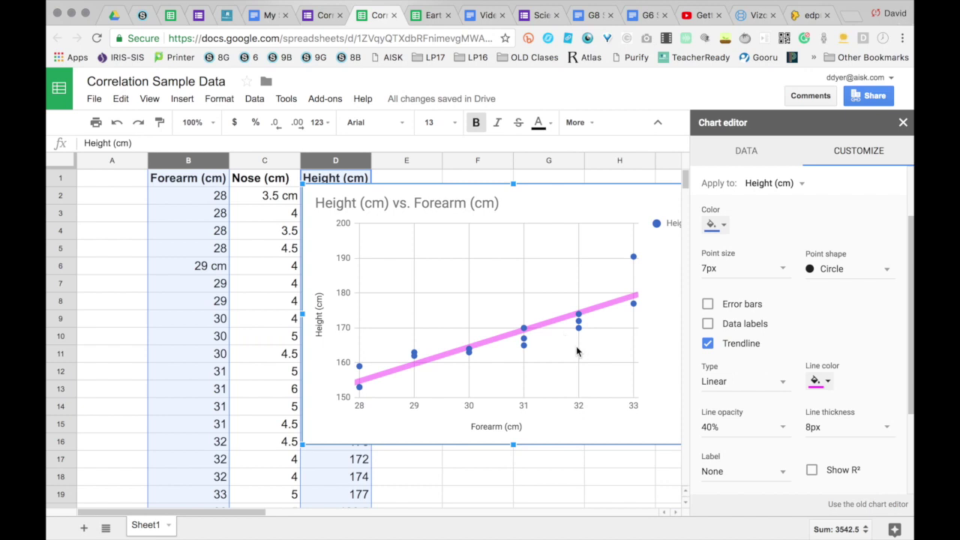
scroll(837, 332, down, 1)
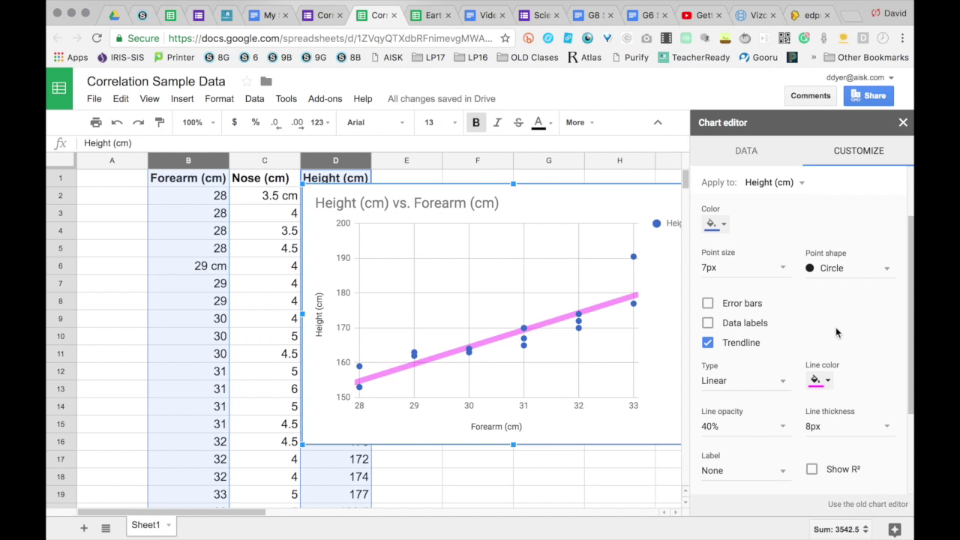
scroll(837, 332, down, 2)
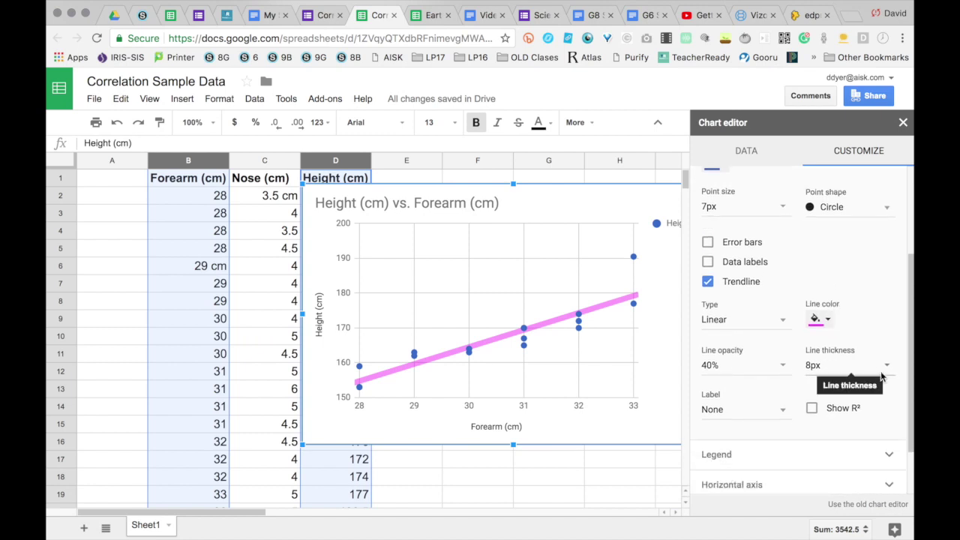
Show the trendline's R² of 0.824 and drag the chart below the data table
click(811, 409)
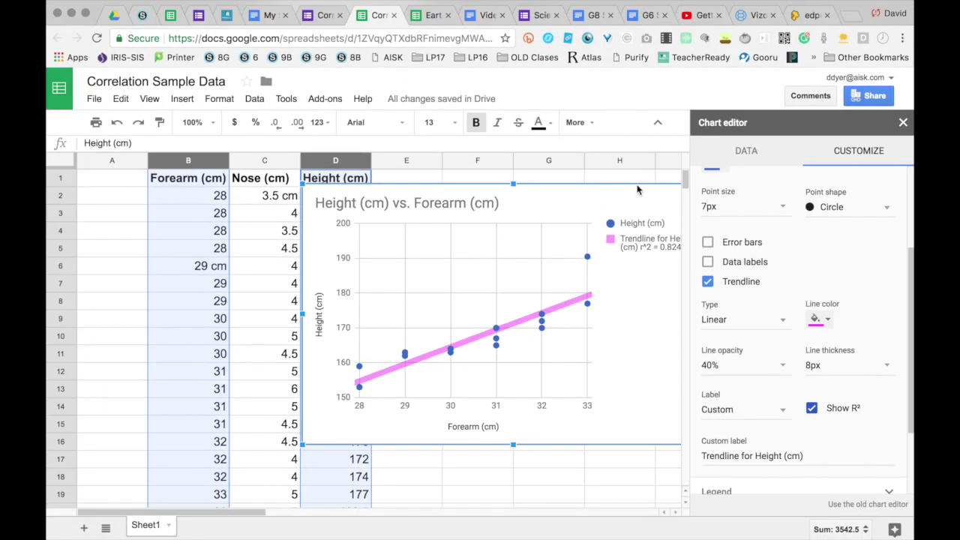
drag(637, 189, 582, 183)
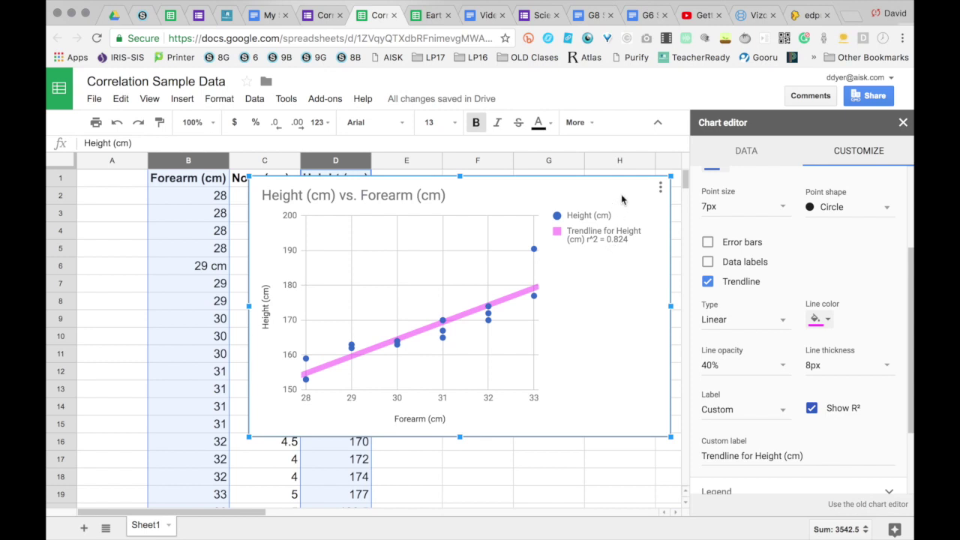
drag(626, 195, 633, 193)
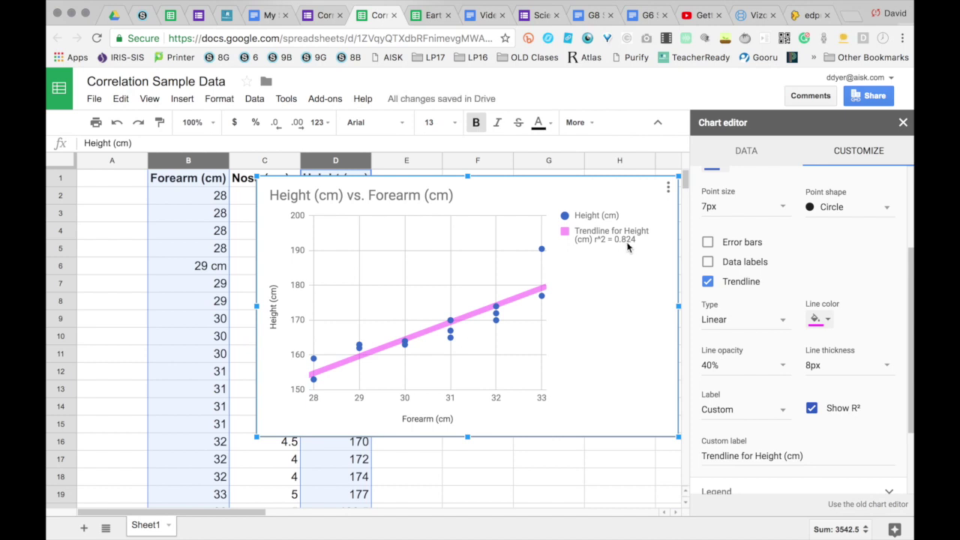
drag(611, 195, 671, 489)
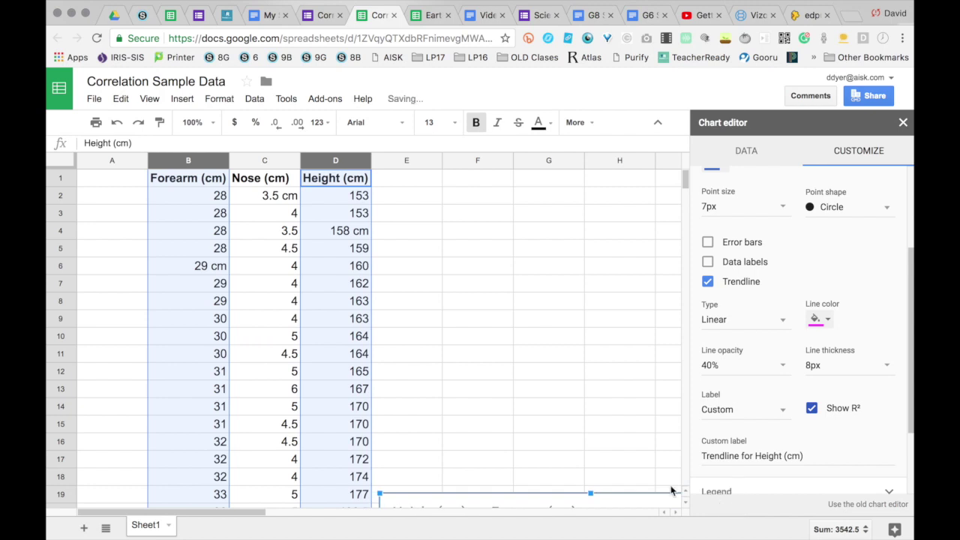
Chart columns C and D as a Height (cm) vs. Nose (cm) scatter chart
click(247, 160)
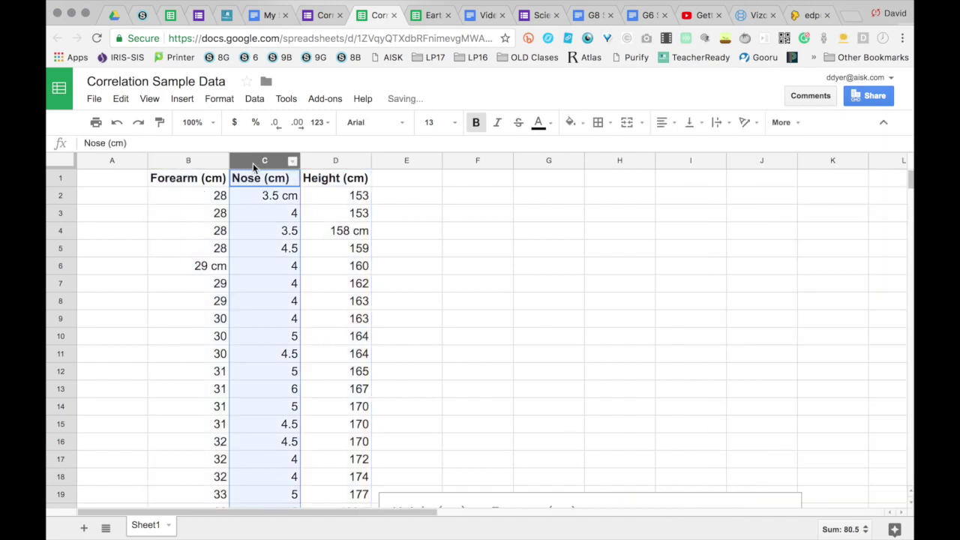
super+click(320, 164)
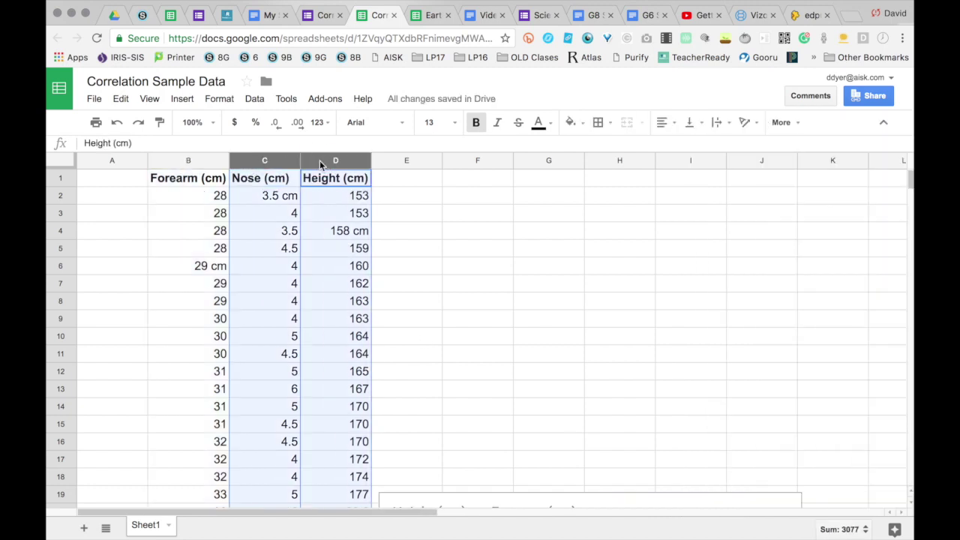
click(183, 99)
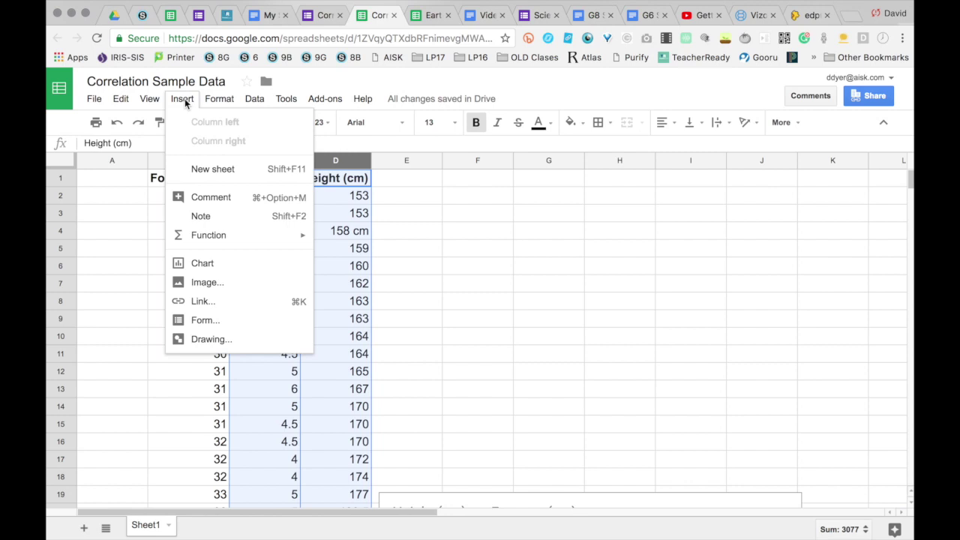
click(201, 262)
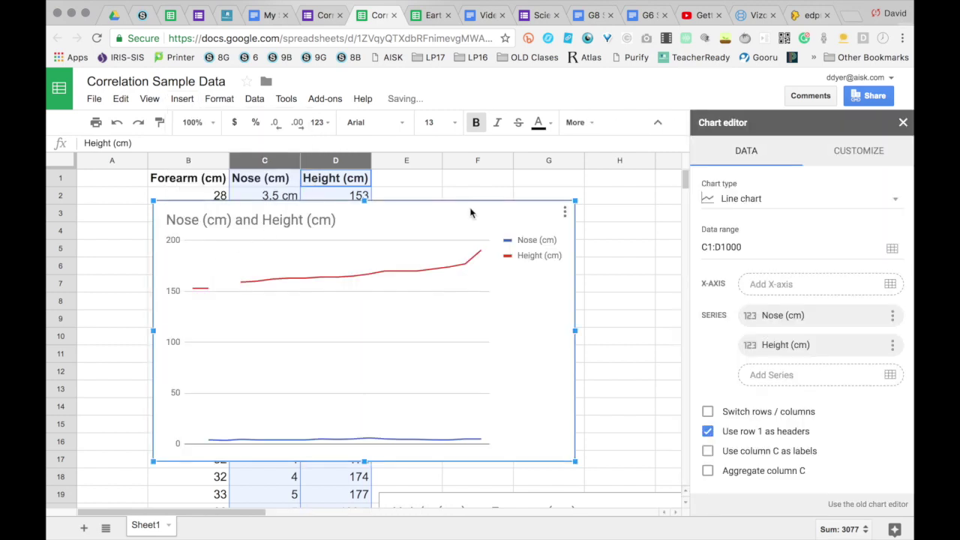
click(734, 199)
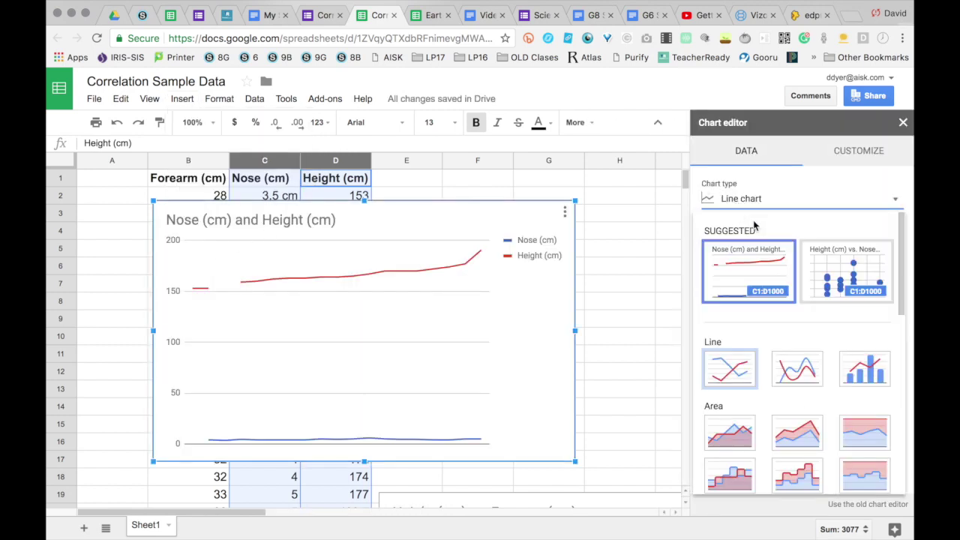
click(818, 262)
click(856, 152)
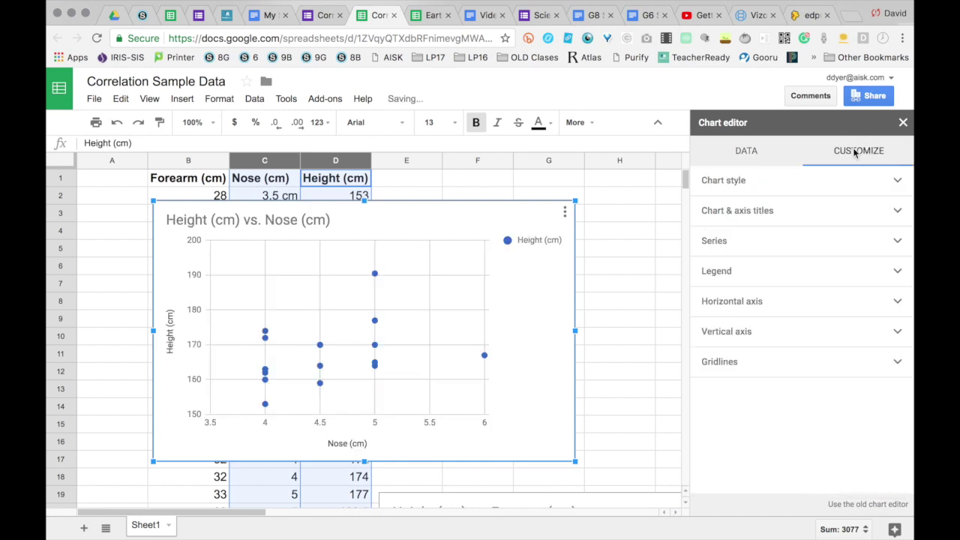
click(717, 240)
Add a magenta 8px trendline to the Height vs. Nose chart and show its R² of 0.119
scroll(756, 315, down, 2)
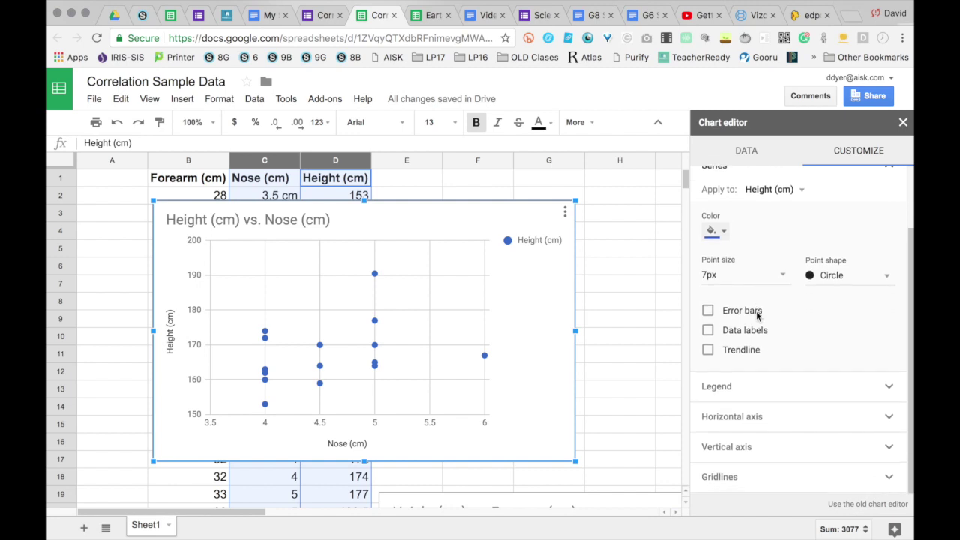
click(708, 350)
scroll(720, 349, down, 2)
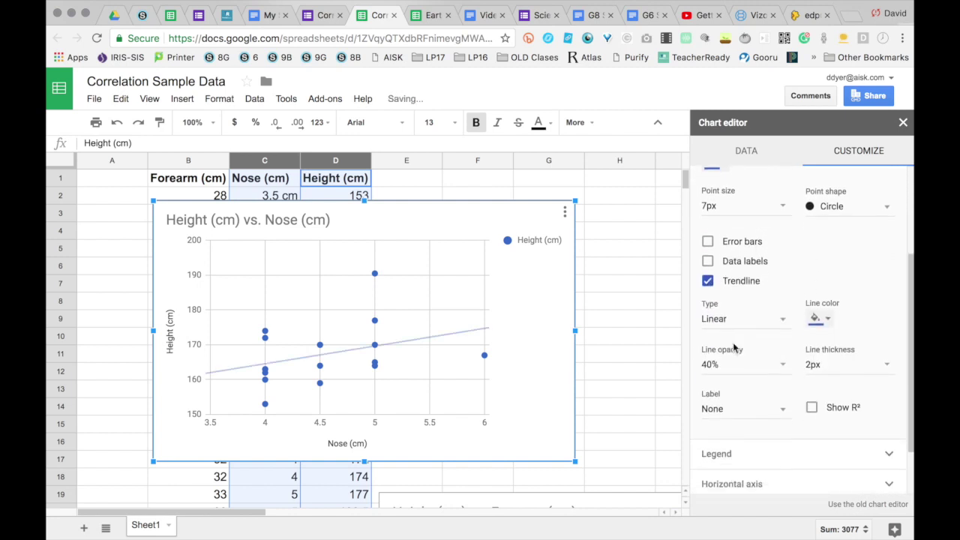
click(821, 319)
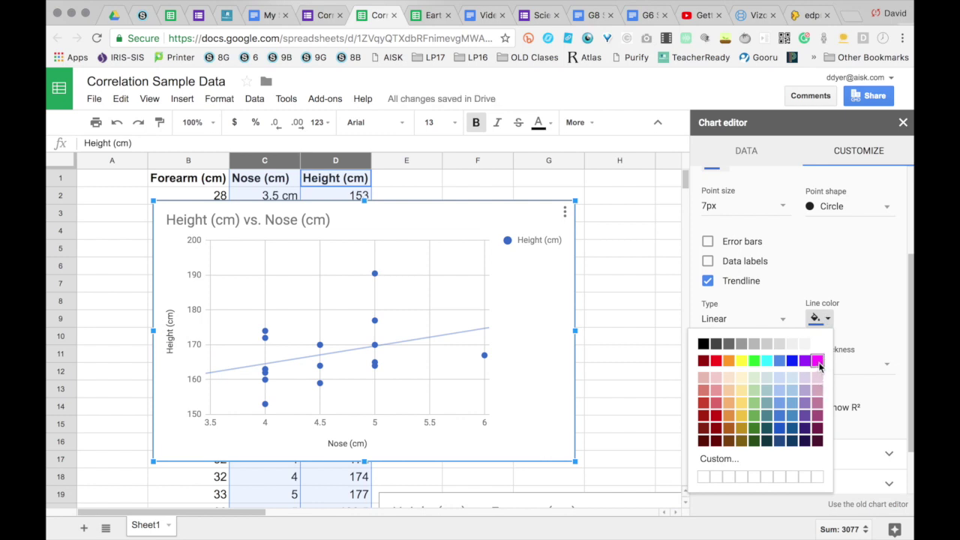
click(818, 361)
click(819, 366)
click(819, 442)
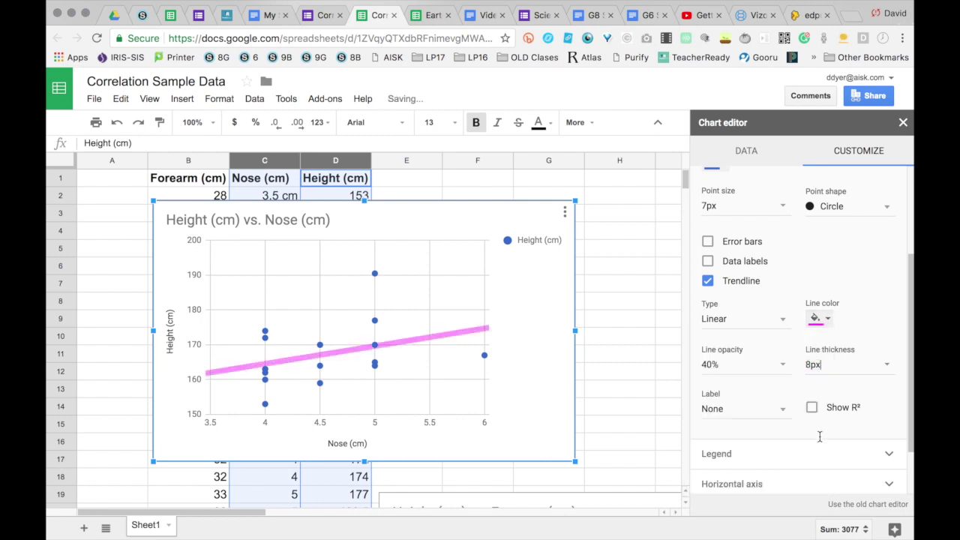
click(811, 407)
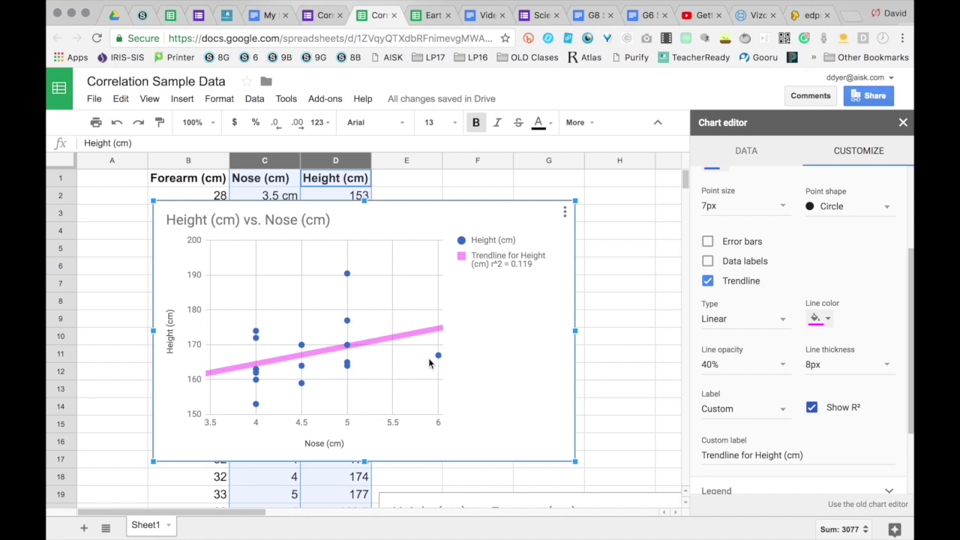
mouse_move(439, 362)
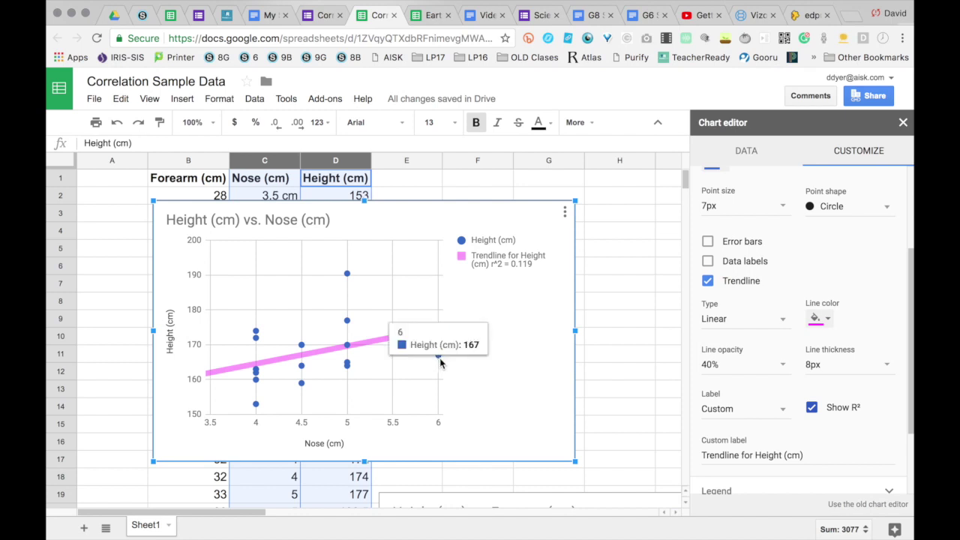
mouse_move(260, 406)
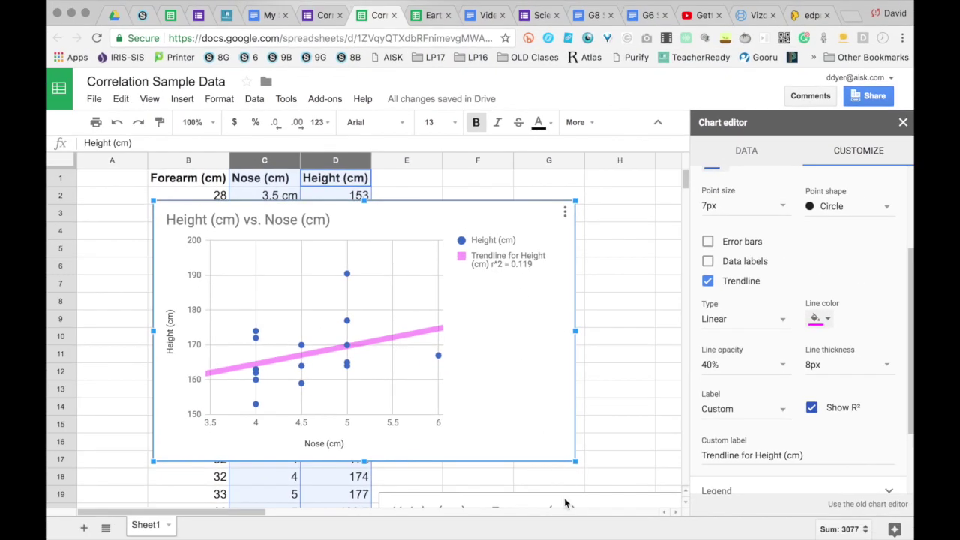
Drag the Forearm and Nose charts right of the data columns, then select B1:D20
drag(602, 503, 387, 292)
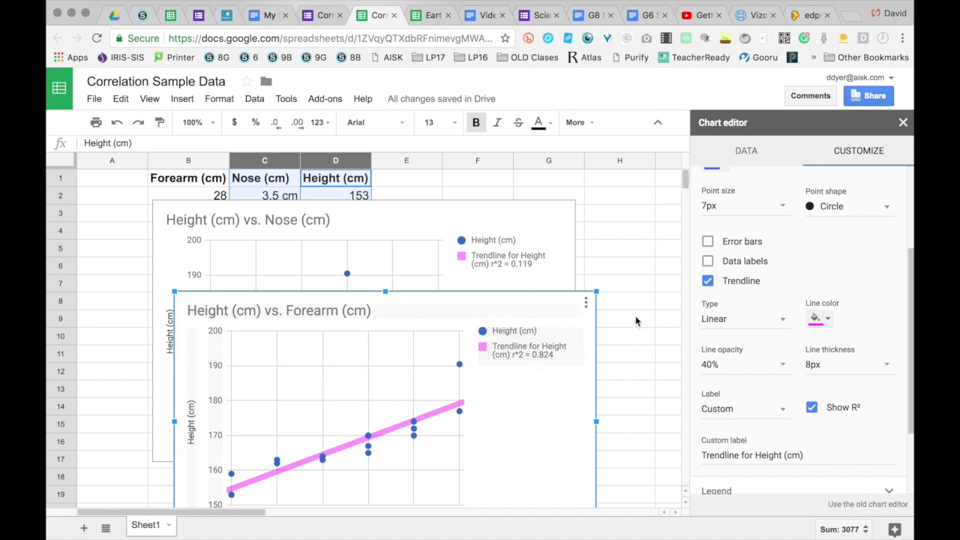
drag(543, 302, 776, 285)
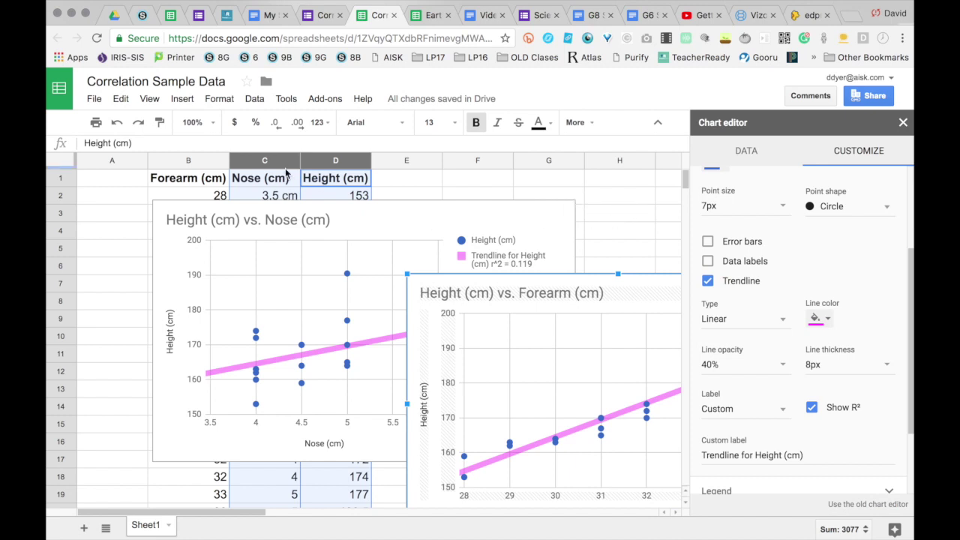
click(160, 253)
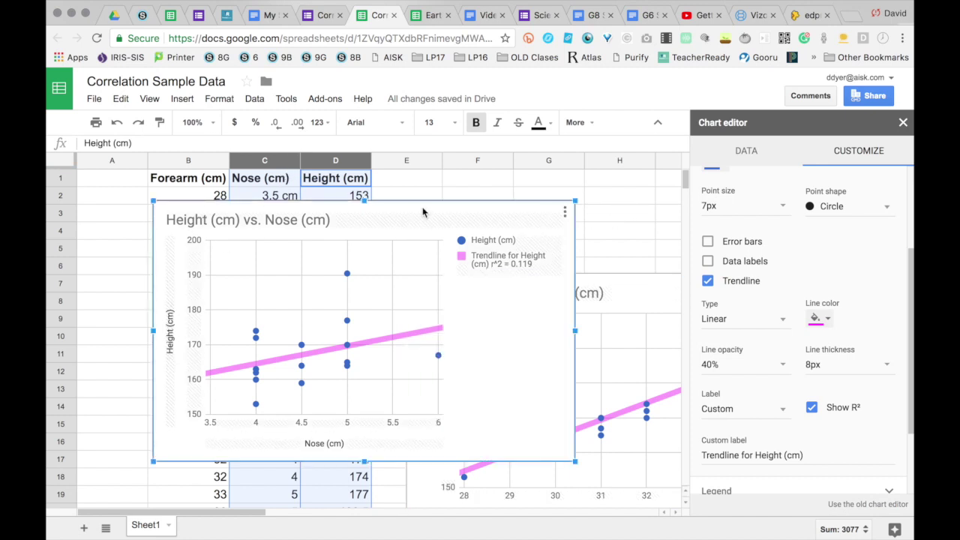
drag(422, 207, 687, 176)
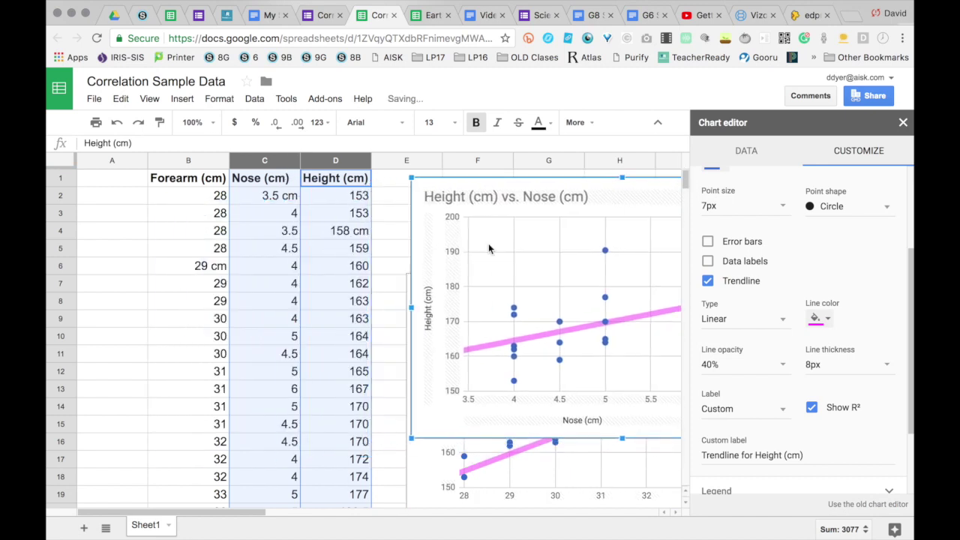
click(182, 179)
mouse_move(182, 179)
mouse_down()
mouse_move(168, 176)
mouse_move(305, 258)
mouse_move(320, 520)
mouse_move(327, 424)
mouse_up()
Copy the Forearm, Nose and Height data table from the spreadsheet
scroll(326, 423, up, 2)
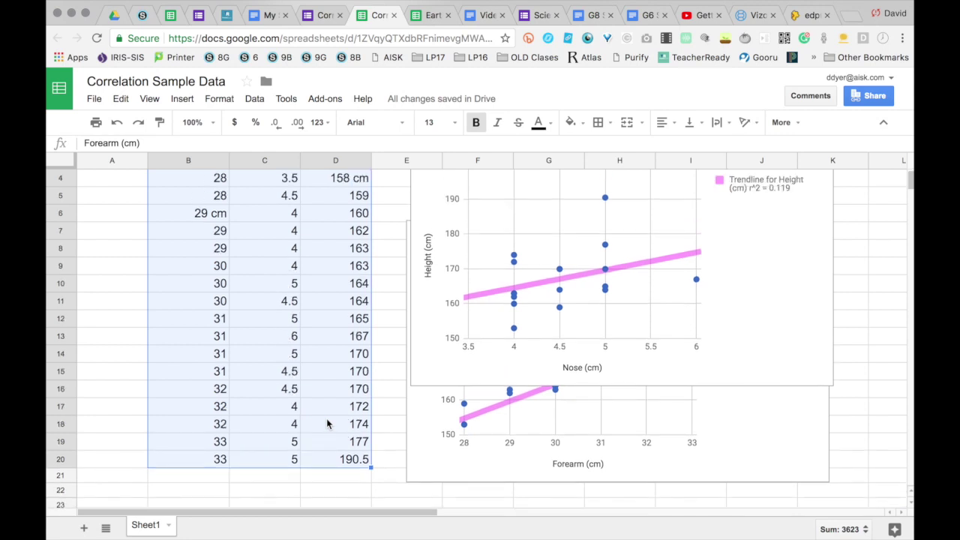
scroll(327, 424, up, 2)
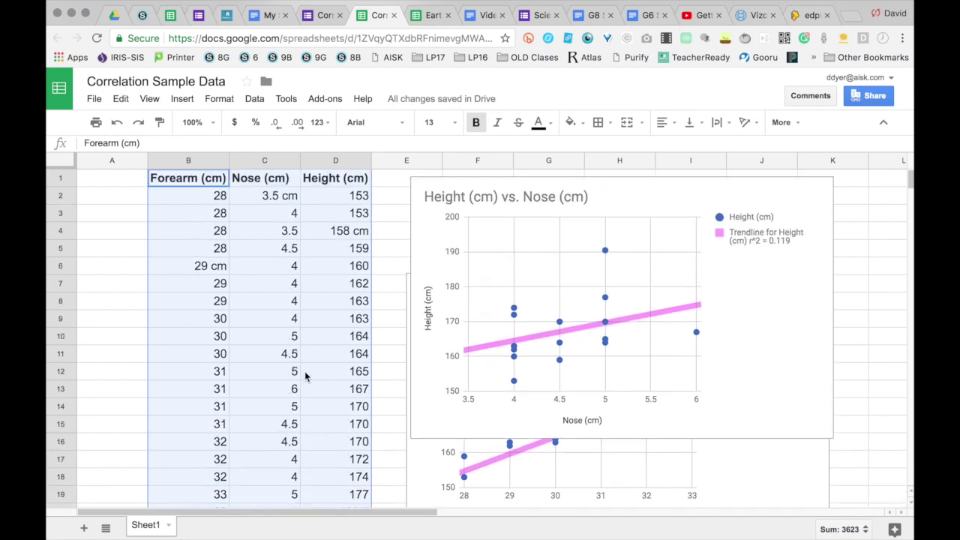
click(120, 99)
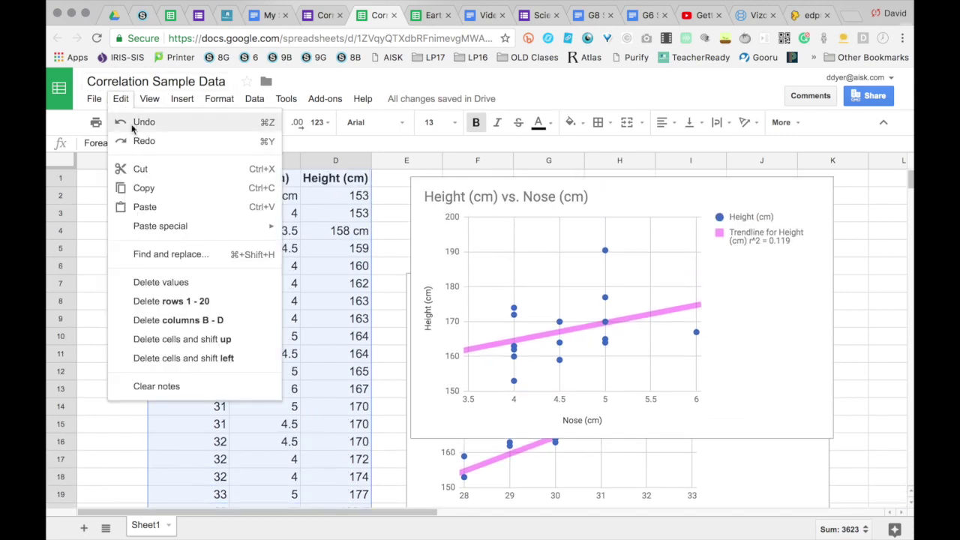
click(149, 190)
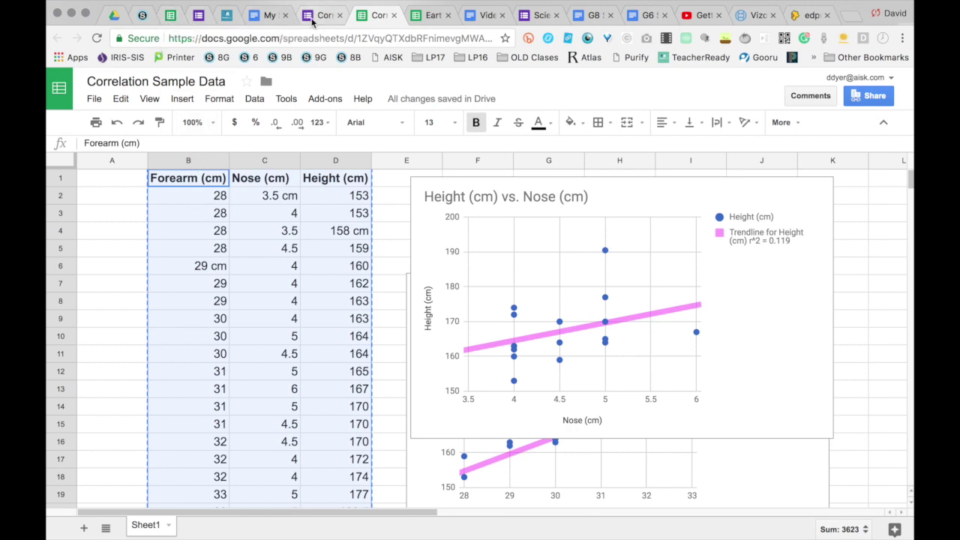
Paste the copied data on the empty line under the report's Data Table heading
click(270, 17)
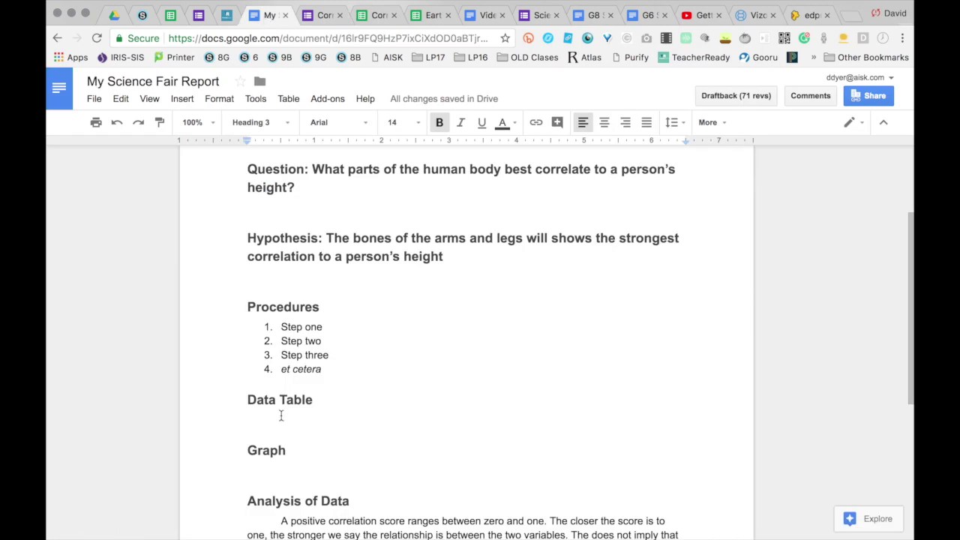
scroll(282, 415, down, 4)
click(258, 268)
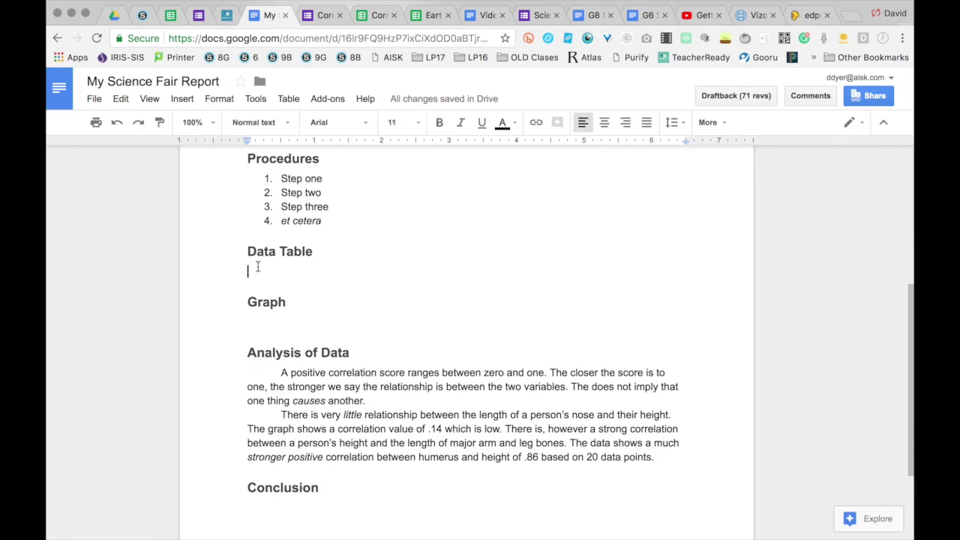
click(120, 99)
click(146, 206)
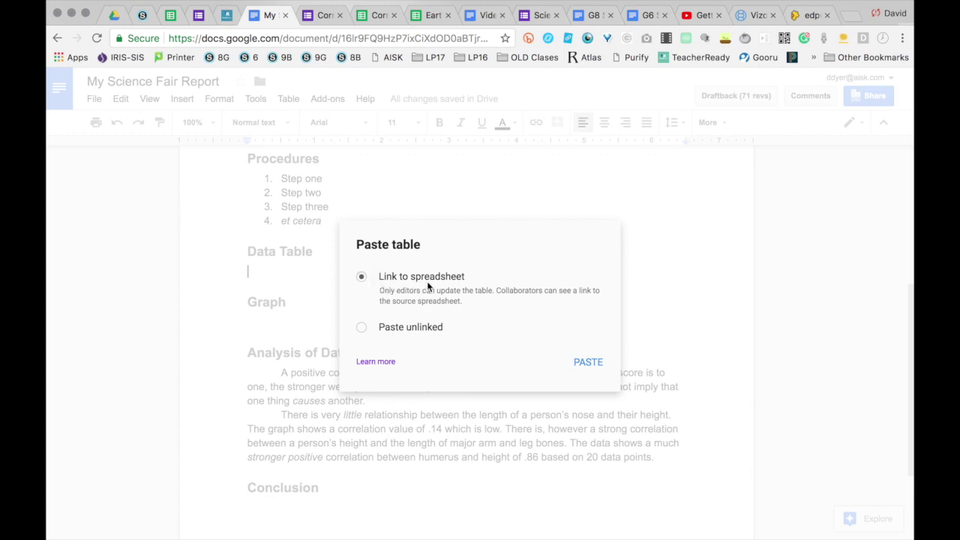
Paste the table linked to the spreadsheet and inspect its linked-table options
click(582, 363)
scroll(580, 364, up, 5)
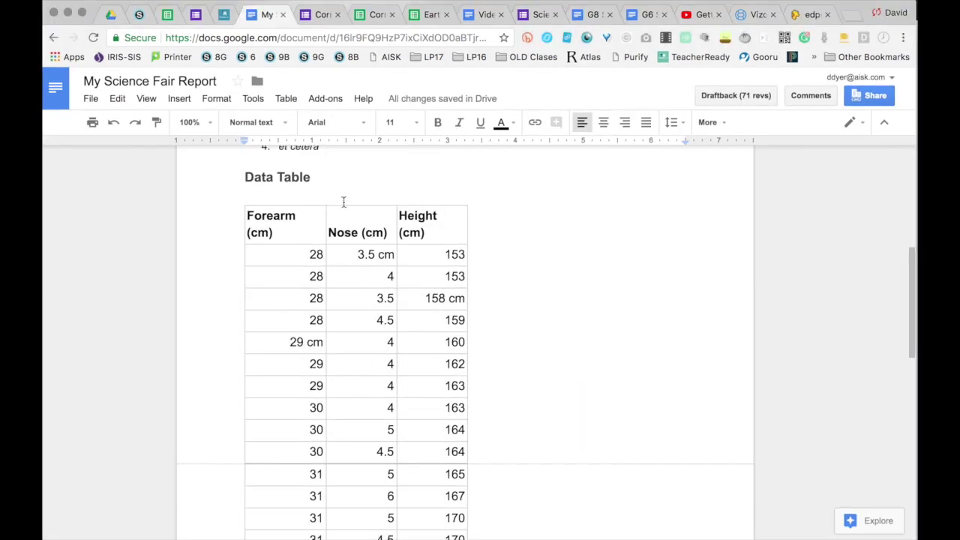
click(373, 264)
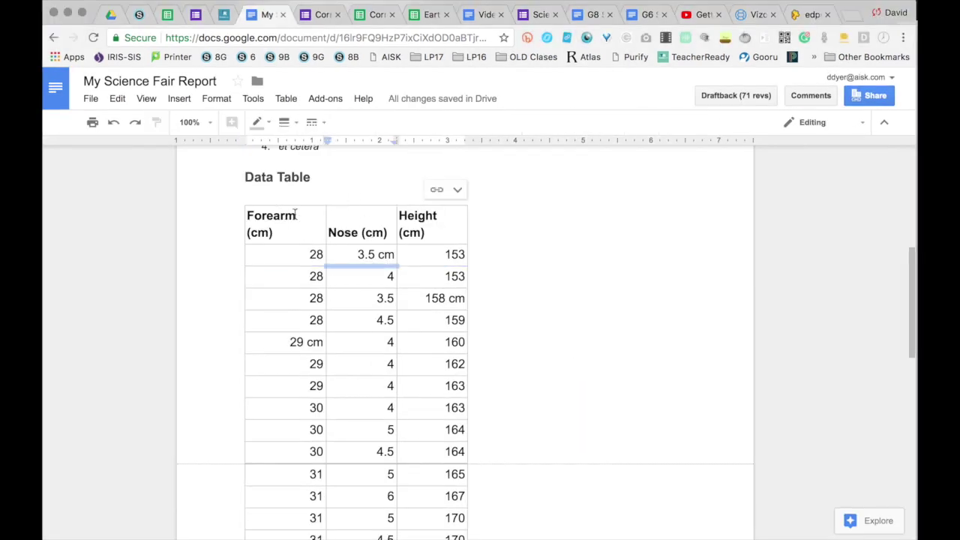
click(457, 190)
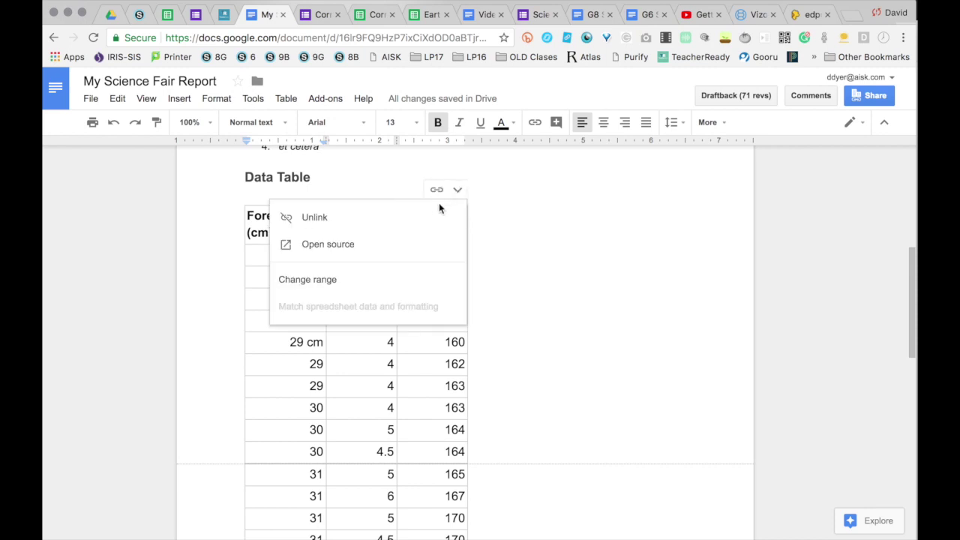
click(458, 191)
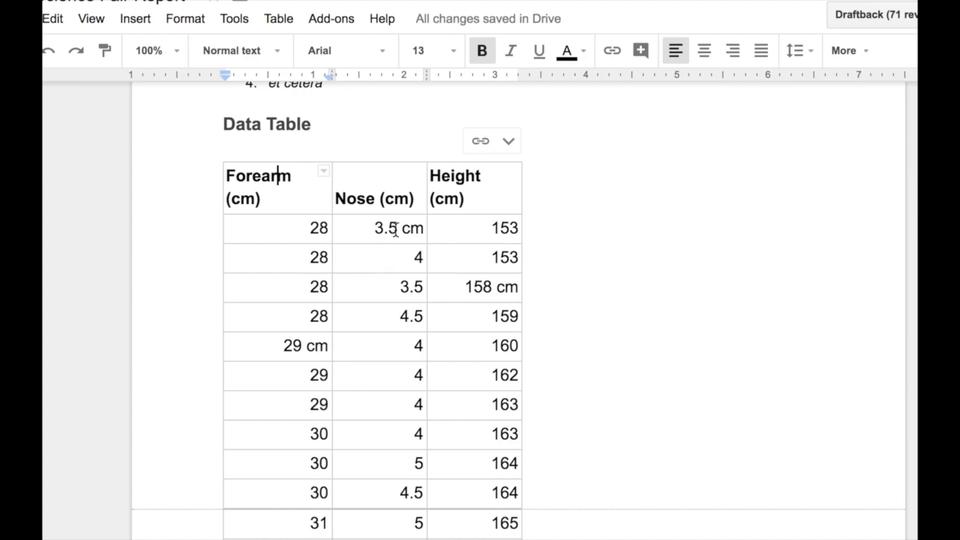
Highlight the 3.5 cm and 158 cm entries that carry stray units
drag(375, 228, 422, 228)
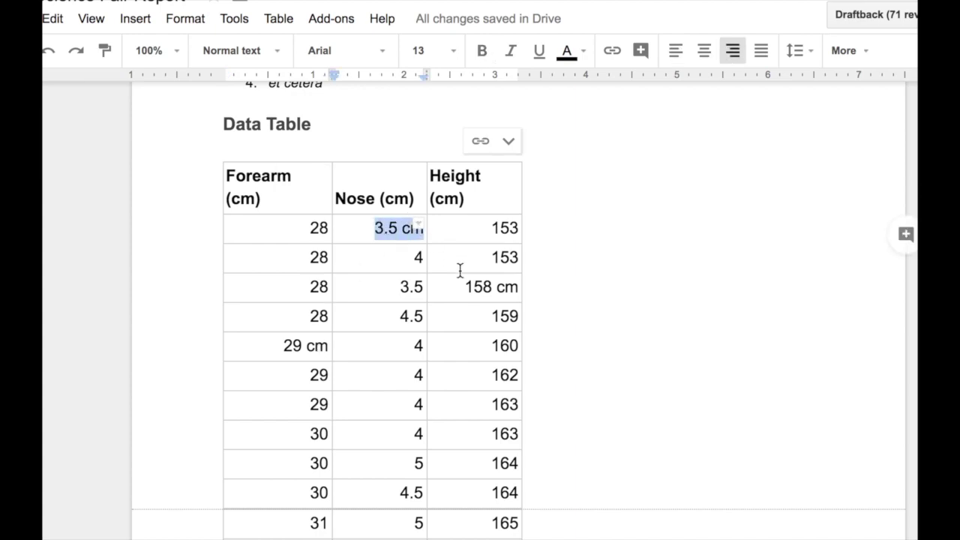
drag(465, 286, 516, 287)
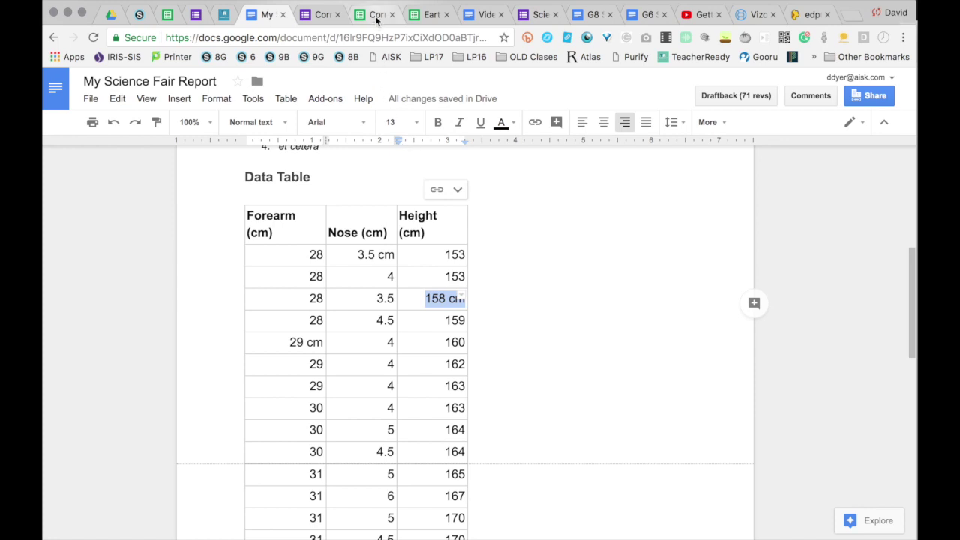
click(377, 14)
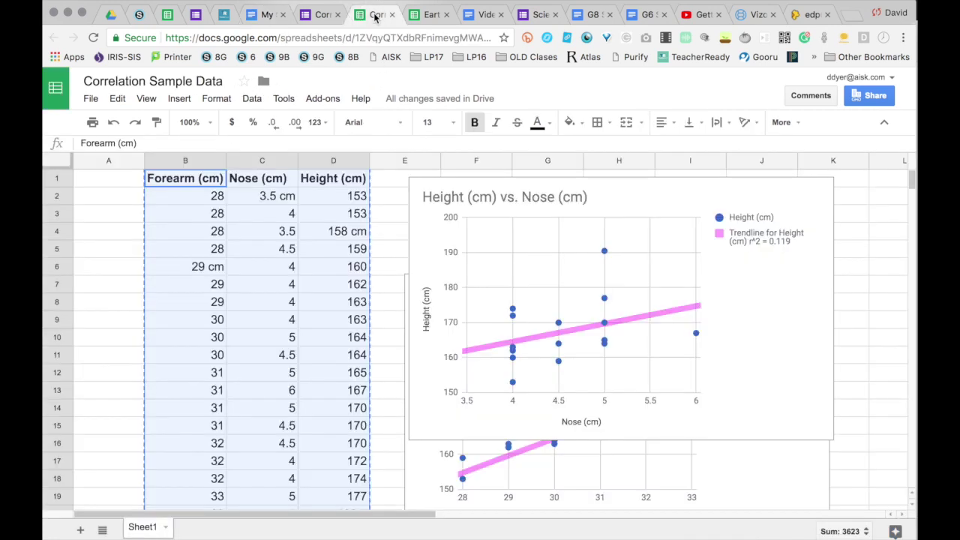
Delete the 'cm' units so B6 reads 29, C2 reads 3.5 and D4 reads 158
click(214, 267)
drag(90, 143, 107, 144)
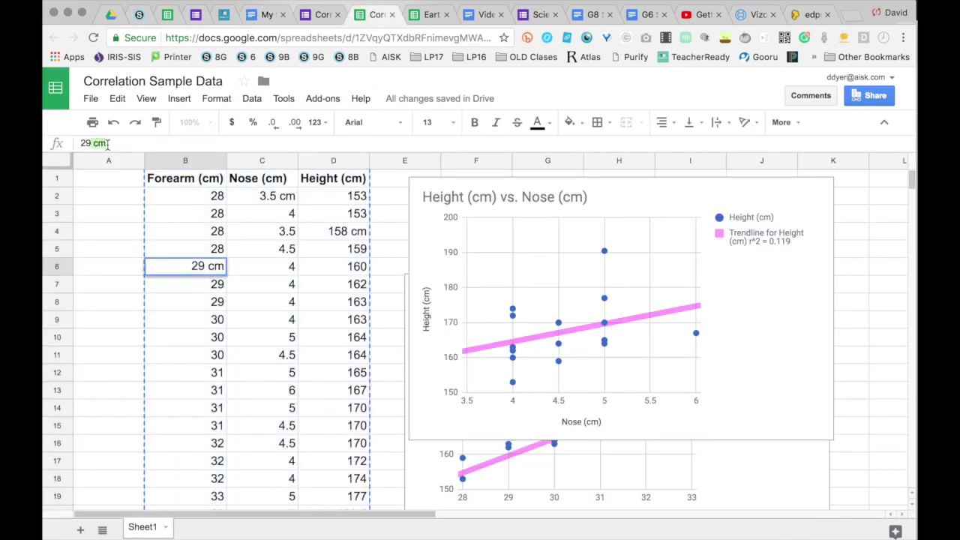
key(BackSpace)
click(281, 196)
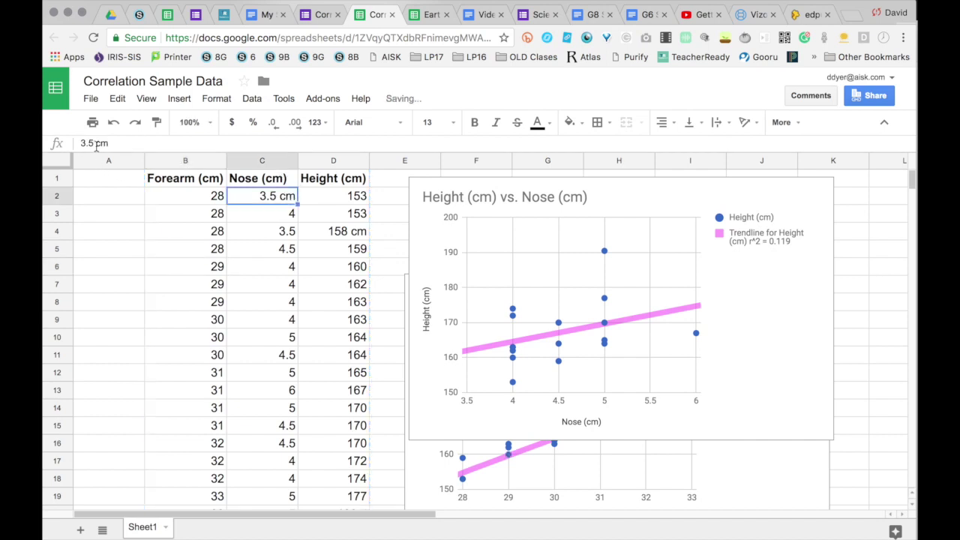
drag(95, 144, 109, 143)
key(BackSpace)
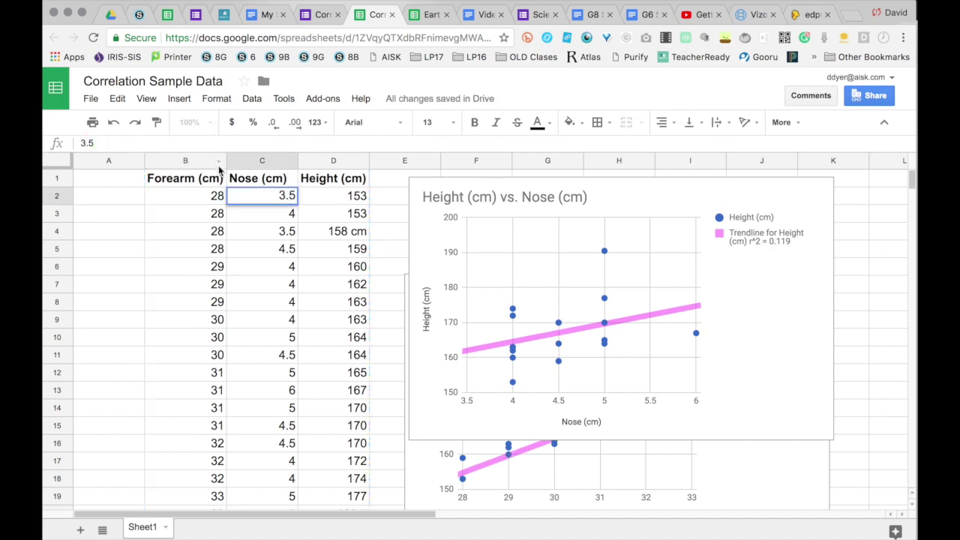
click(334, 234)
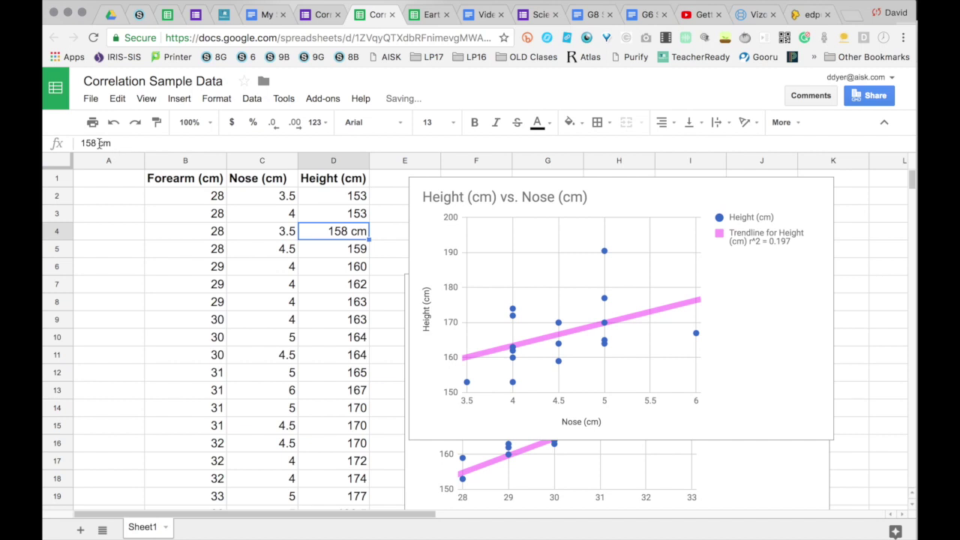
drag(96, 144, 111, 143)
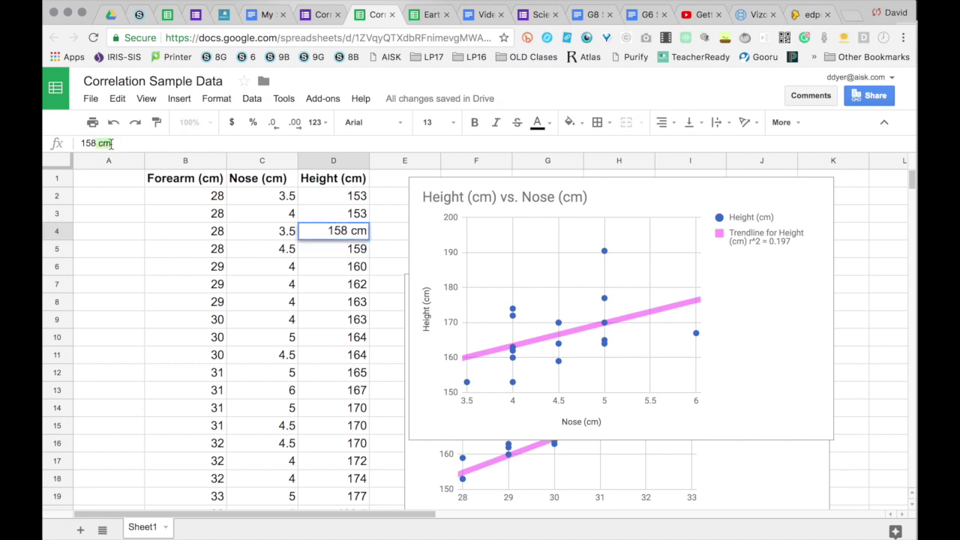
key(BackSpace)
key(Return)
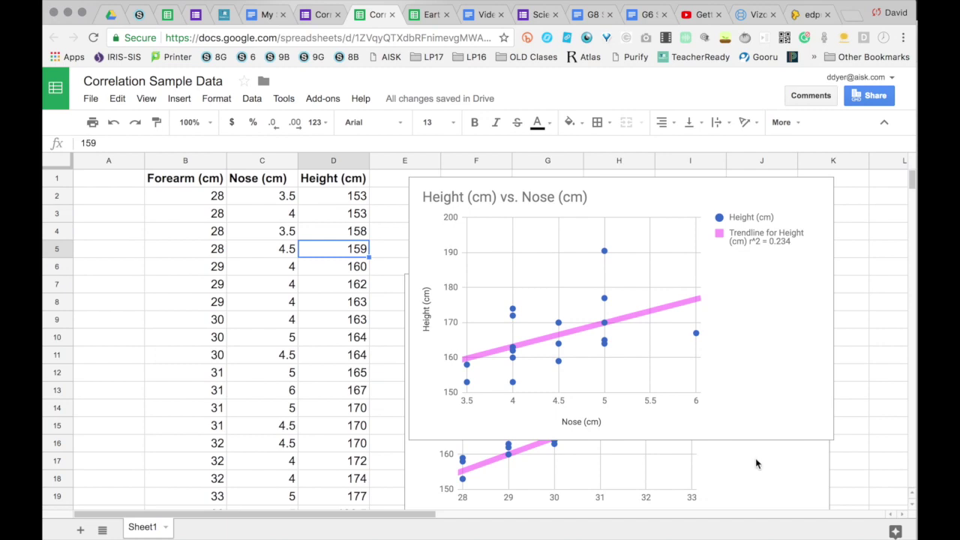
click(765, 478)
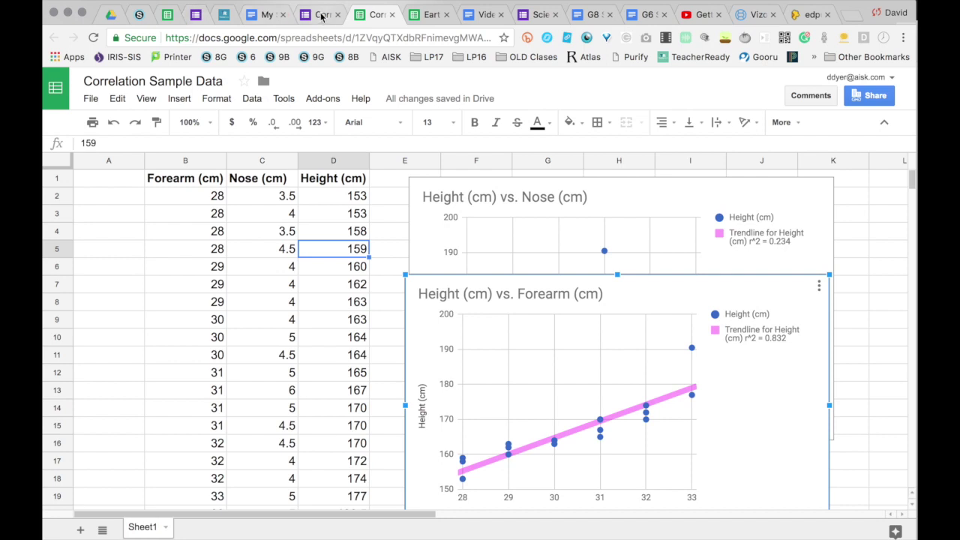
Update the report's linked Data Table with the unit-free values, then place the cursor under Graph
click(266, 15)
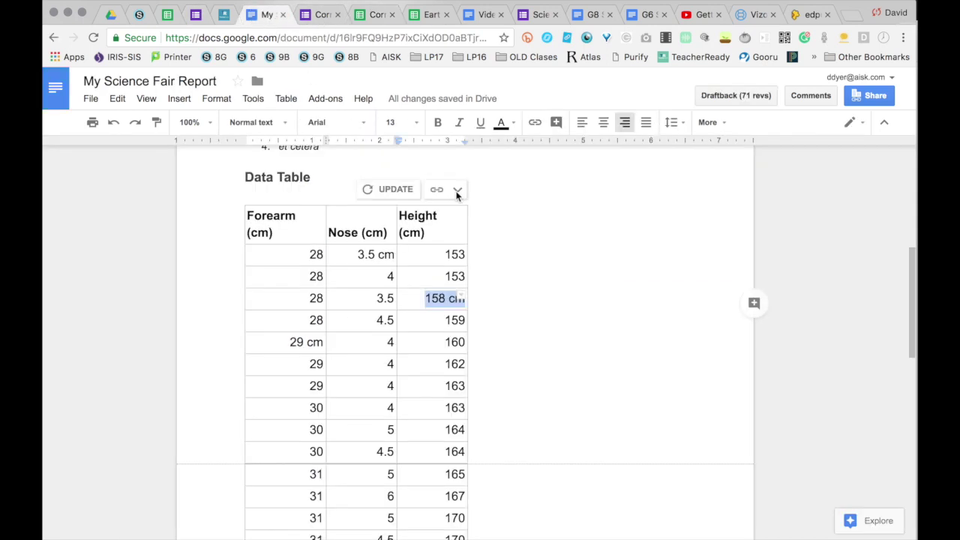
click(390, 191)
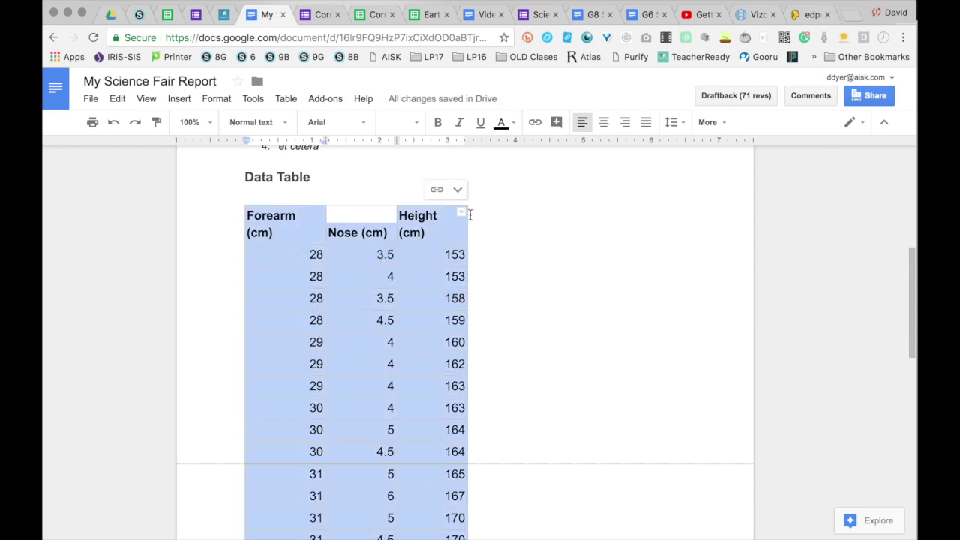
scroll(504, 272, down, 1)
scroll(505, 272, down, 10)
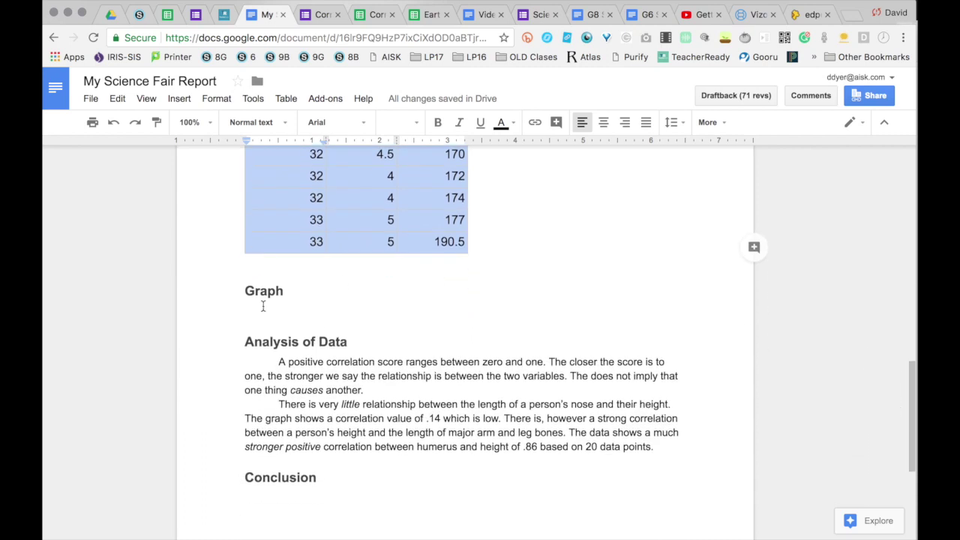
click(256, 309)
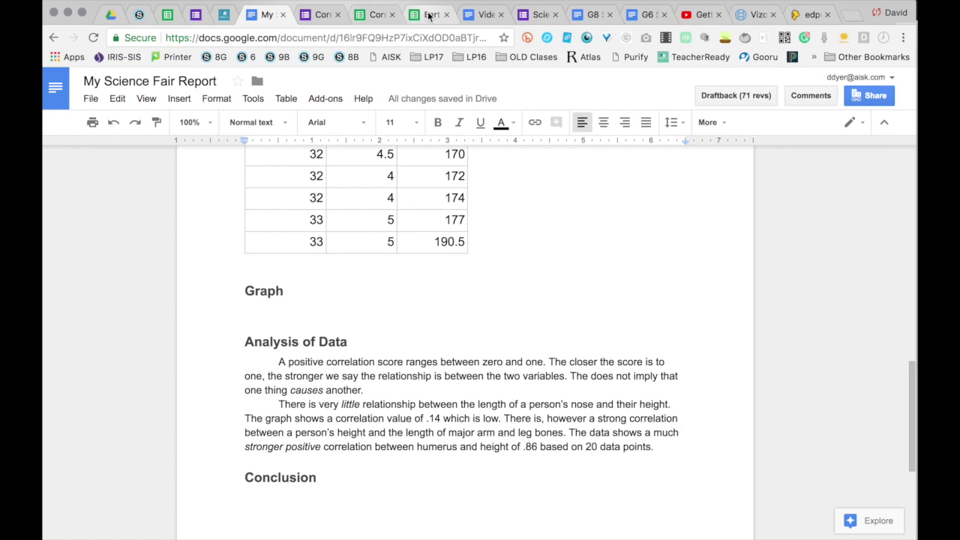
Copy the Height (cm) vs. Nose (cm) chart using its chart menu's Copy chart
click(380, 15)
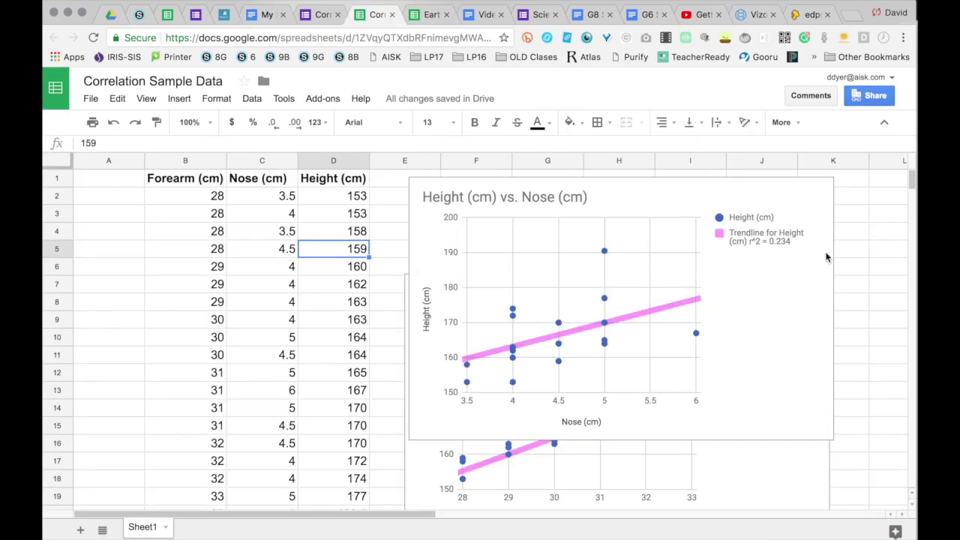
click(825, 198)
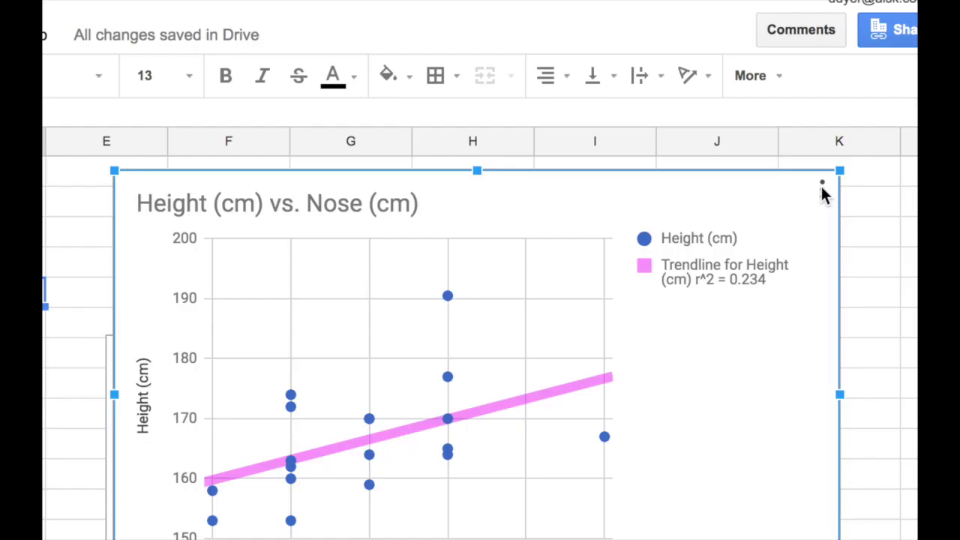
click(823, 189)
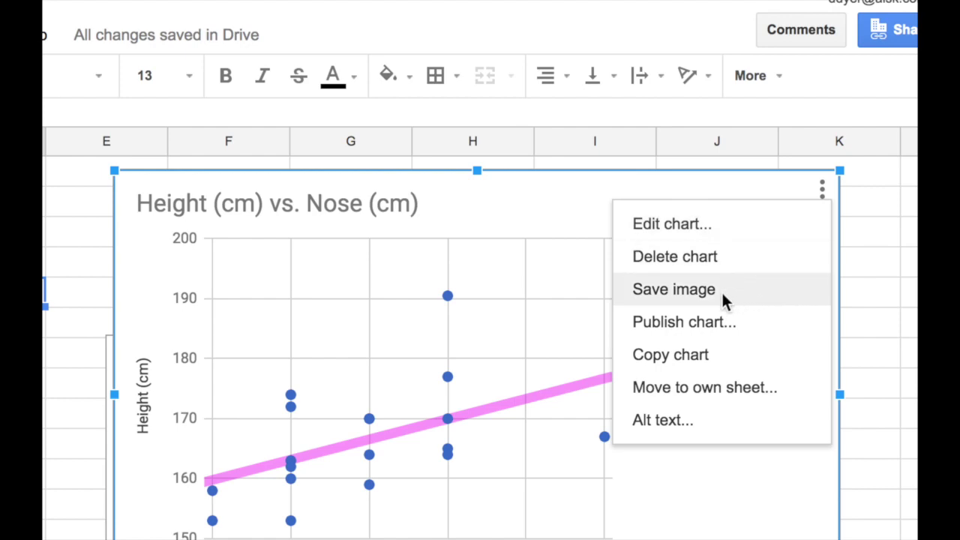
click(669, 354)
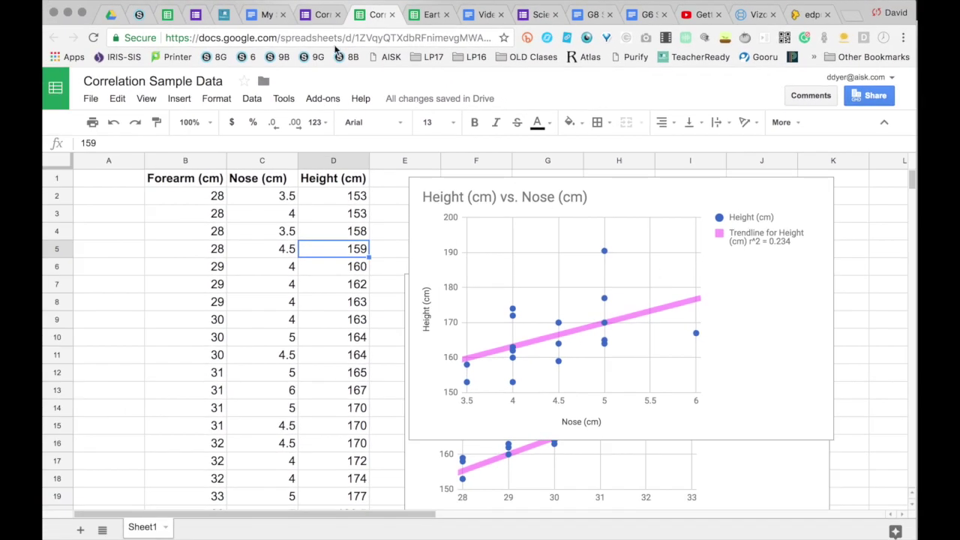
click(264, 15)
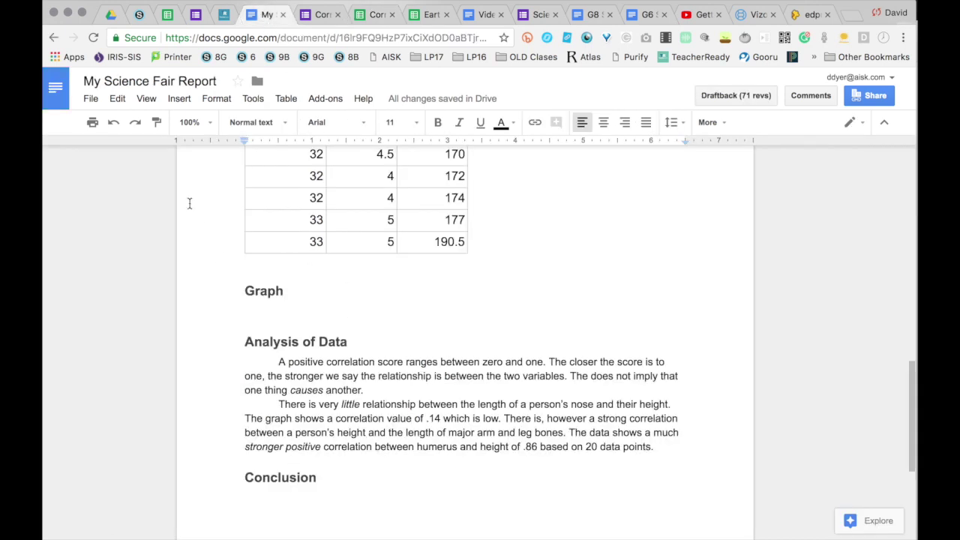
Paste the copied chart under Graph, linked to the spreadsheet
click(117, 100)
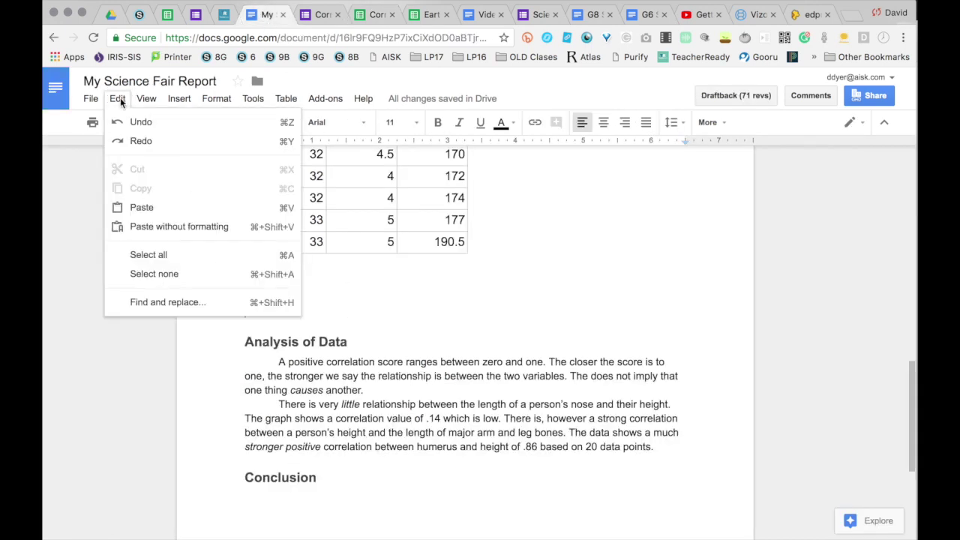
click(151, 207)
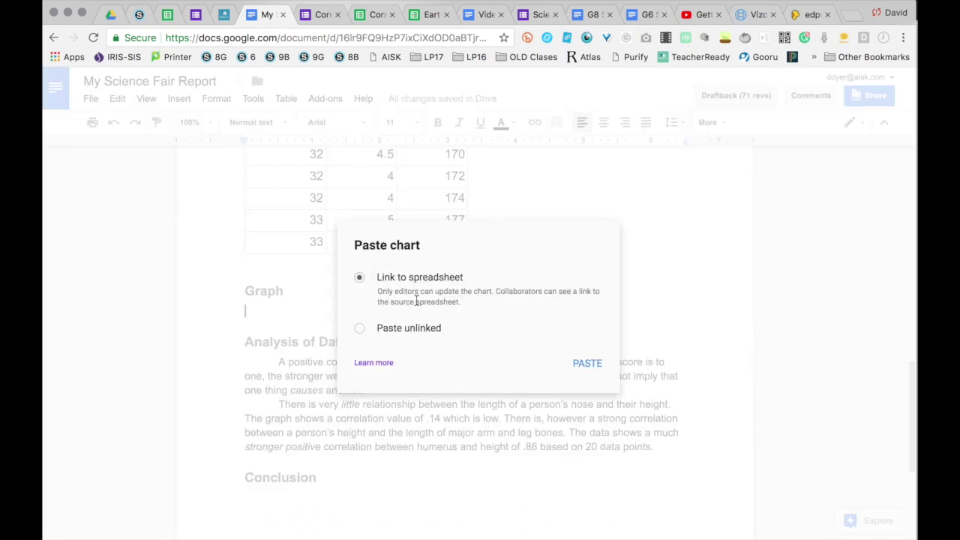
click(587, 364)
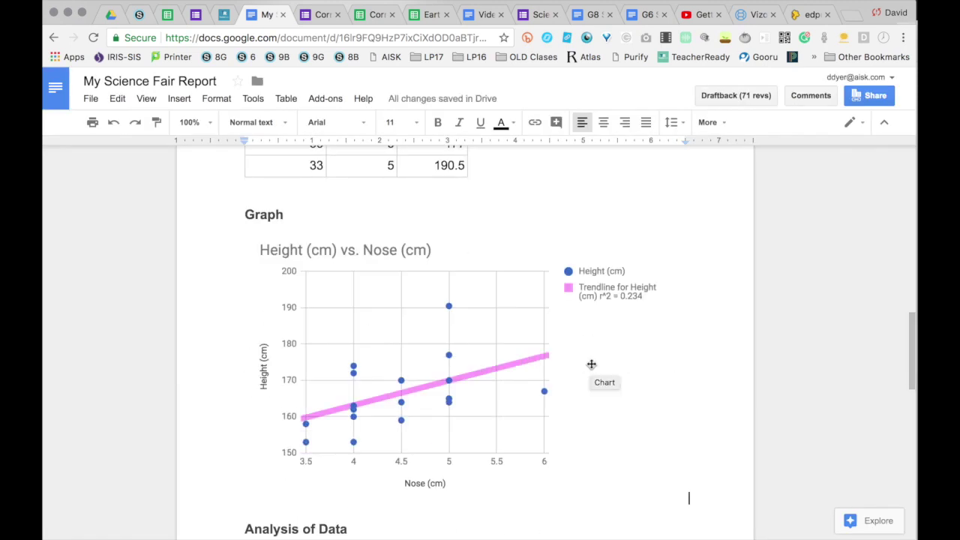
Deselect the pasted chart and move the cursor to the empty line beside it
scroll(591, 363, down, 2)
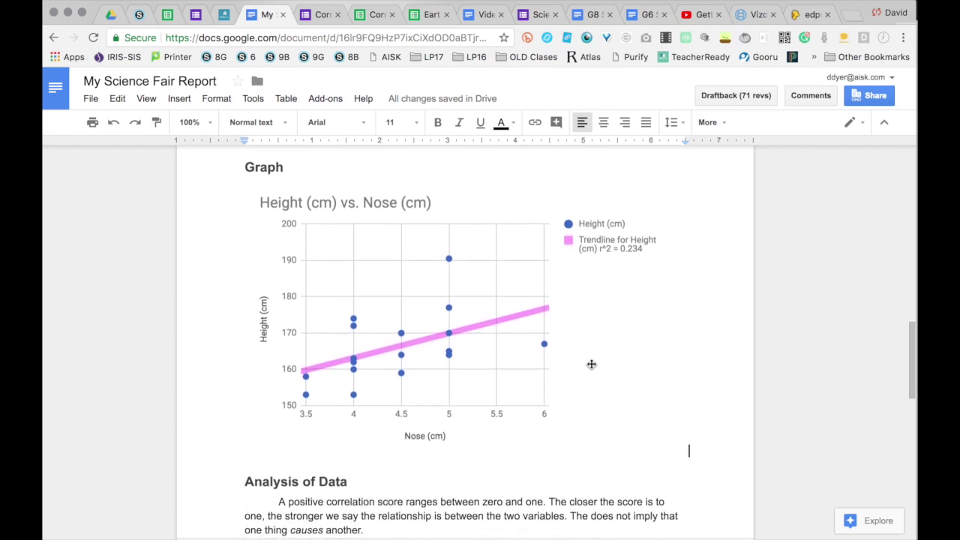
scroll(591, 364, down, 1)
click(397, 420)
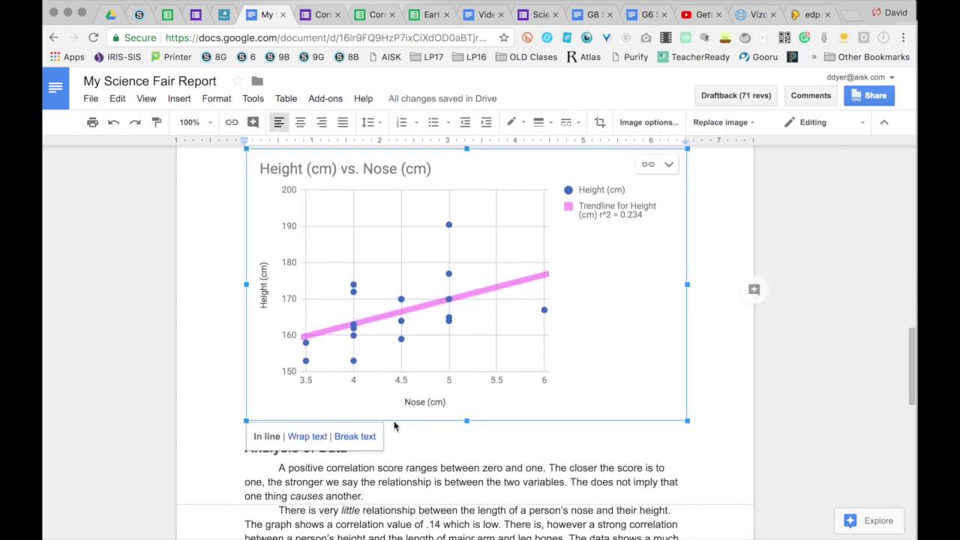
click(423, 435)
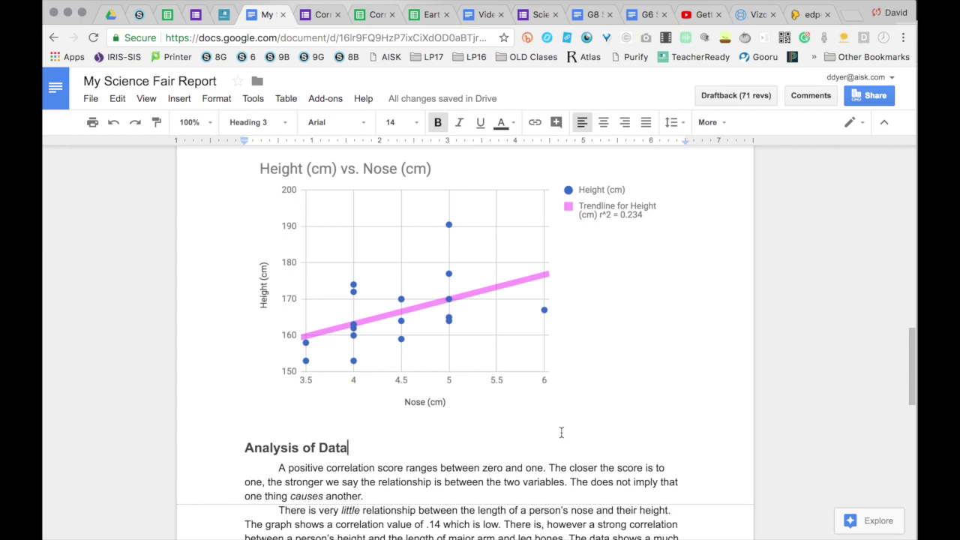
key(Up)
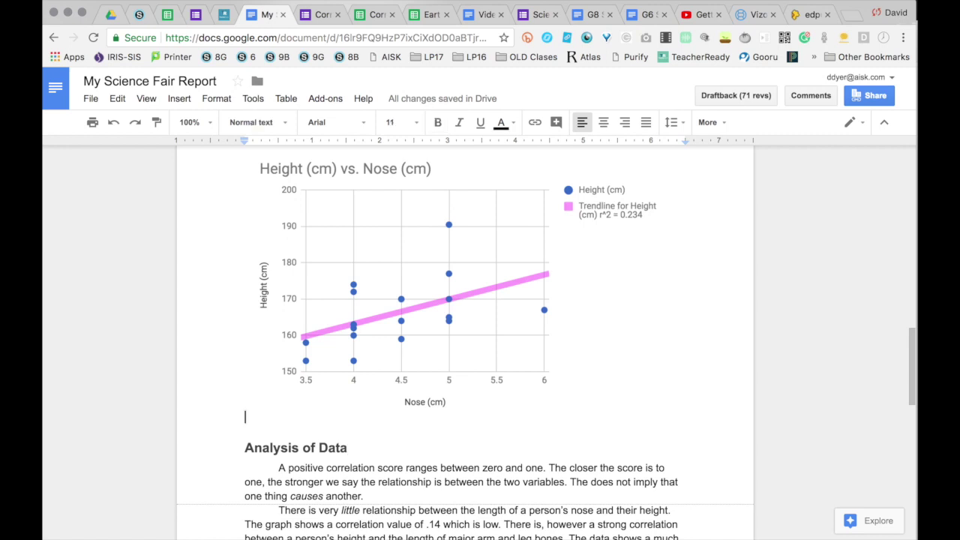
scroll(465, 315, up, 2)
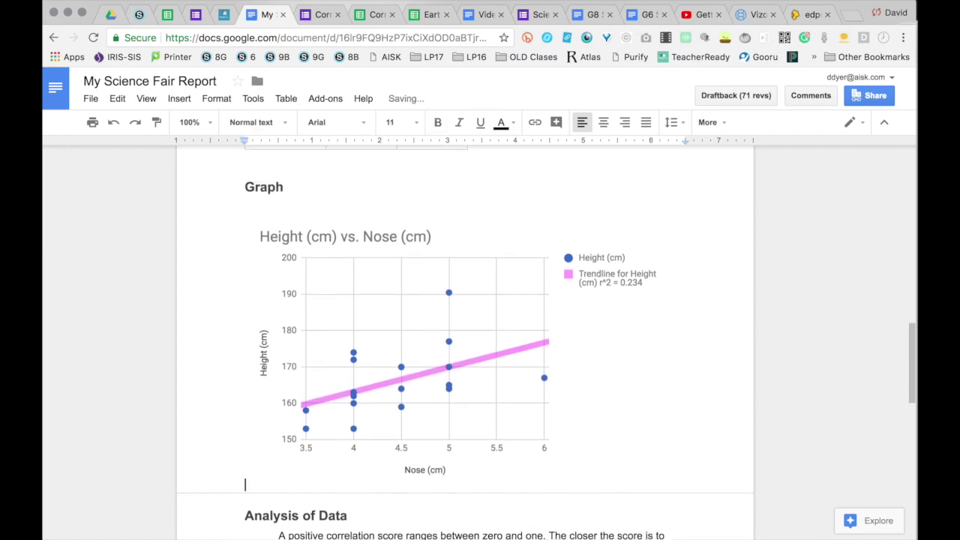
scroll(465, 338, up, 2)
scroll(465, 338, down, 4)
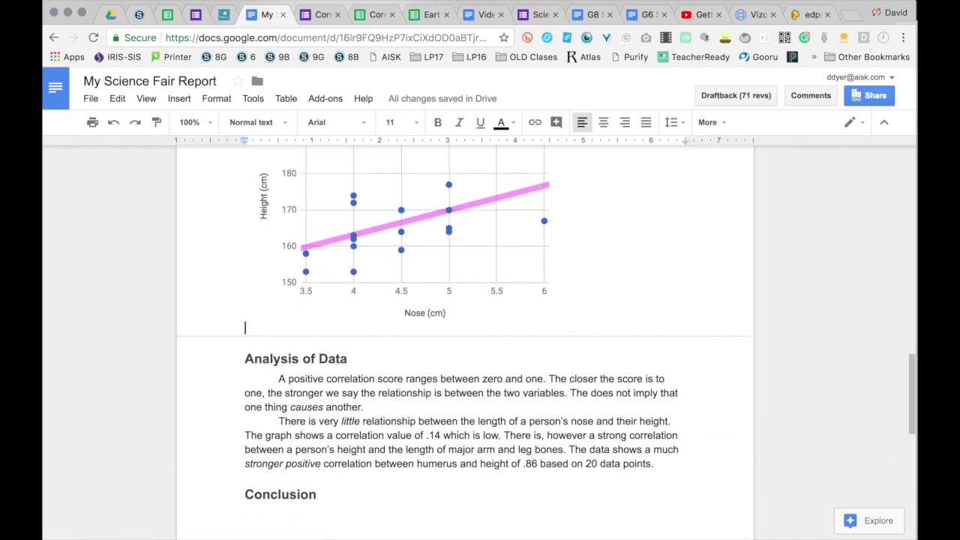